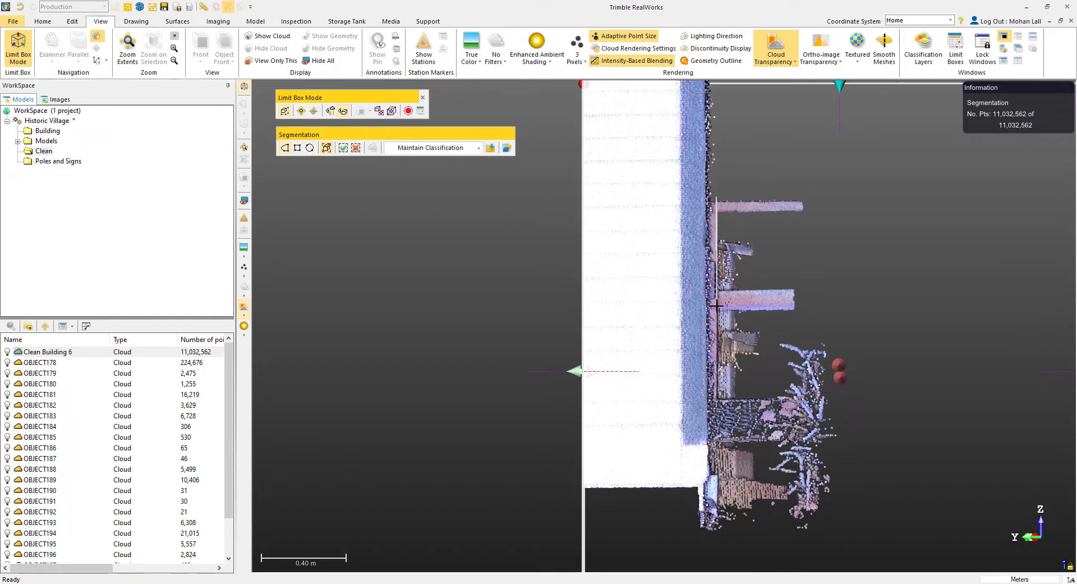
Draw a polygonal segmentation fence around the stray points protruding from the wall of the Clean Building 6 cloud.
click(720, 551)
click(921, 551)
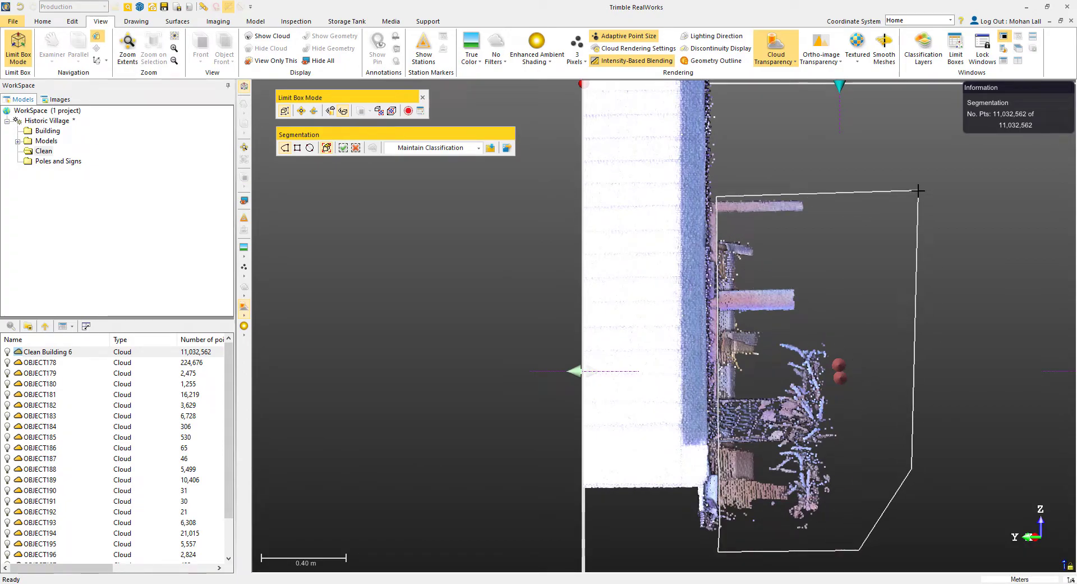
click(920, 191)
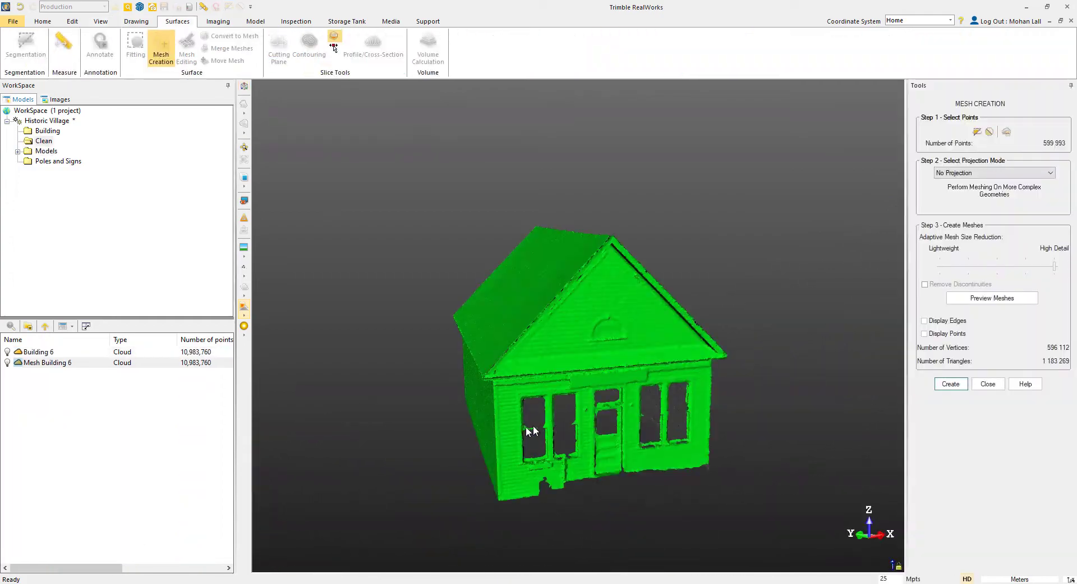
Open the Mesh Building 6 mesh in the Mesh Editing tool.
drag(518, 436, 623, 402)
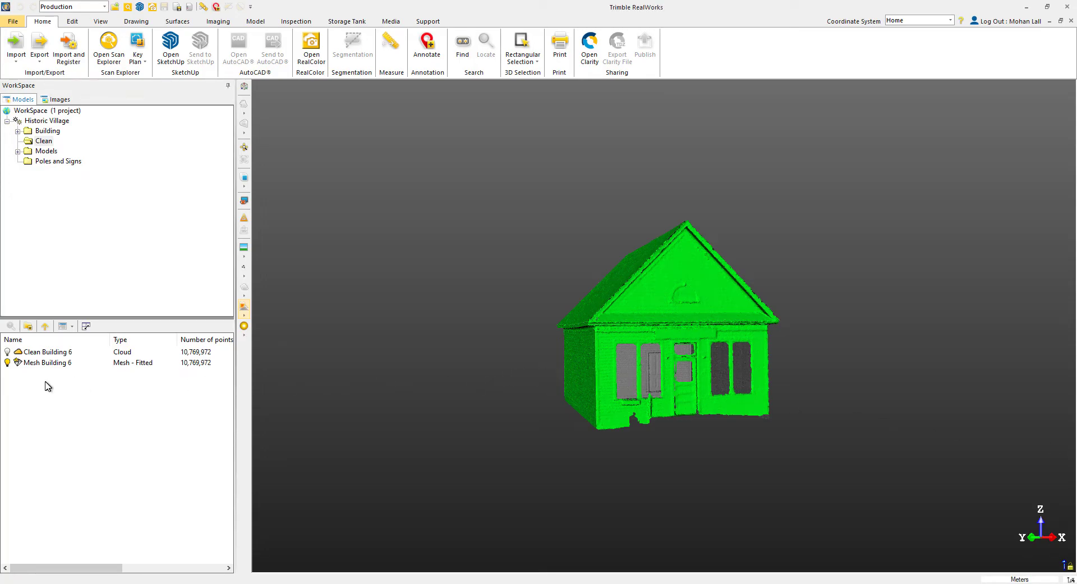
click(41, 365)
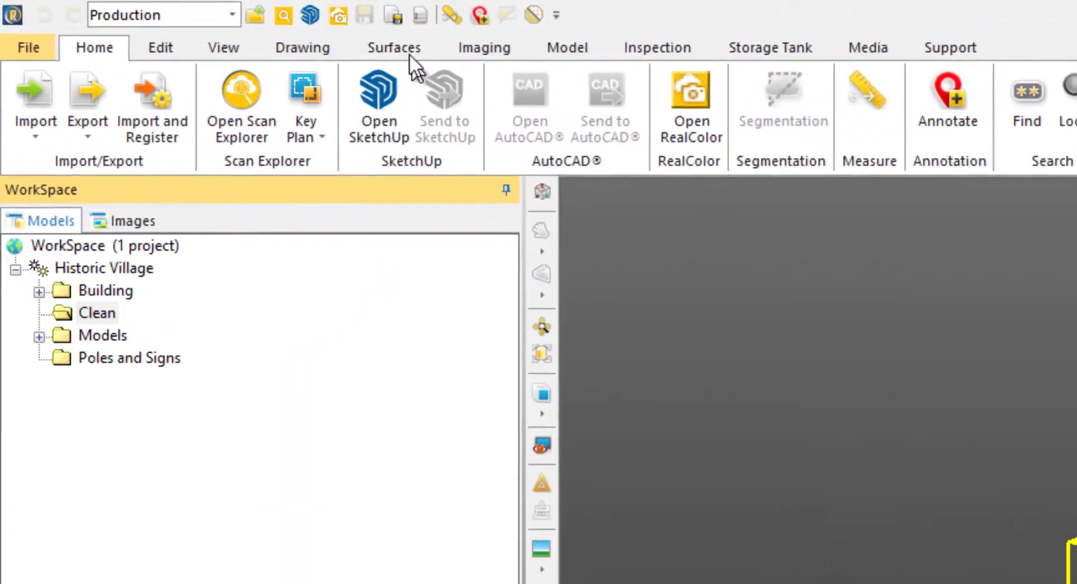
click(181, 22)
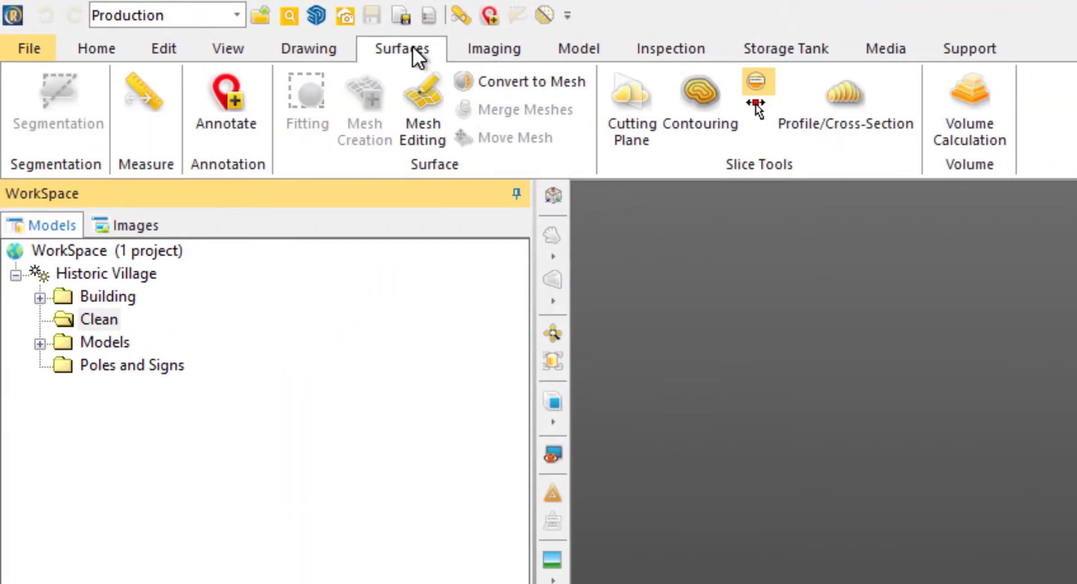
click(422, 104)
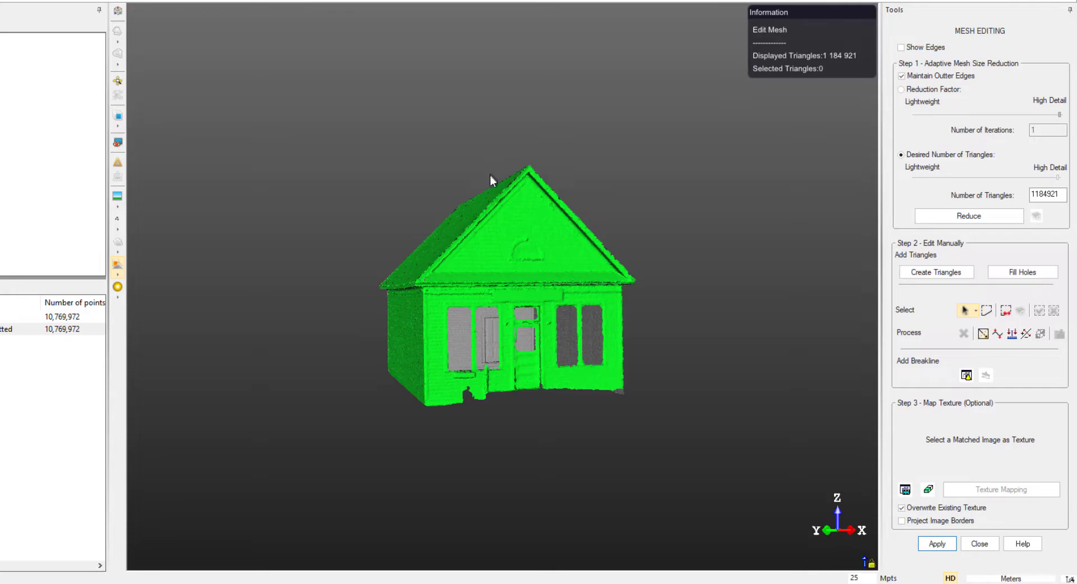
Use Fill Holes to close the narrow hole near the peak along the front gable's left roof edge.
drag(490, 187, 486, 231)
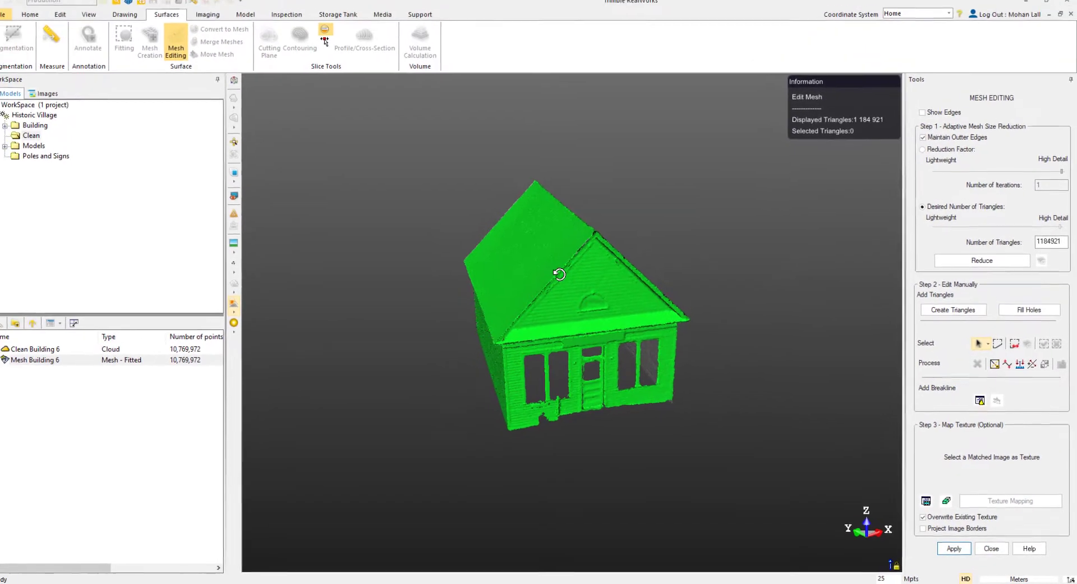
drag(559, 274, 553, 246)
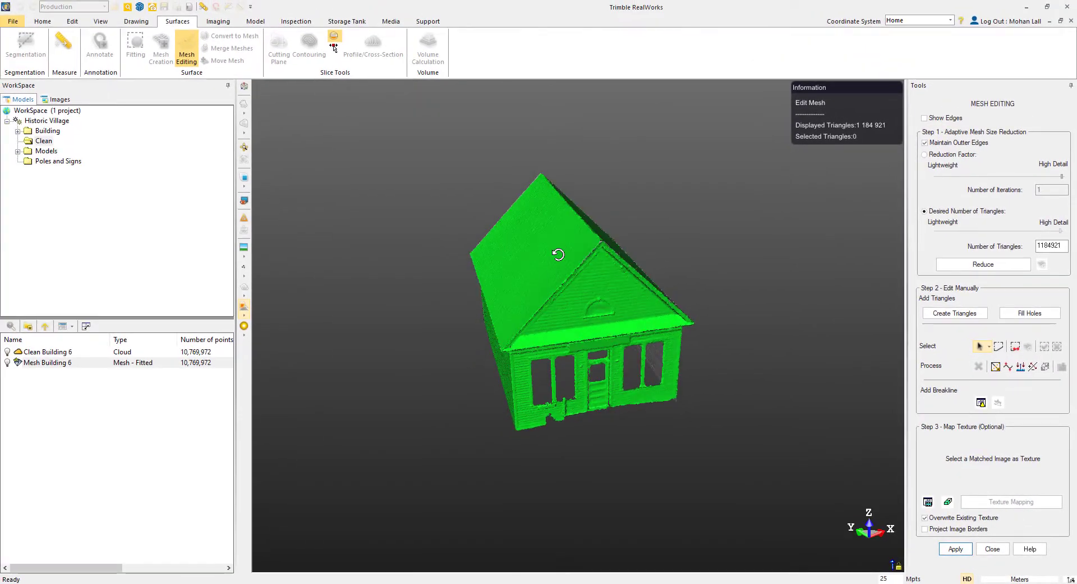
scroll(562, 241, up, 3)
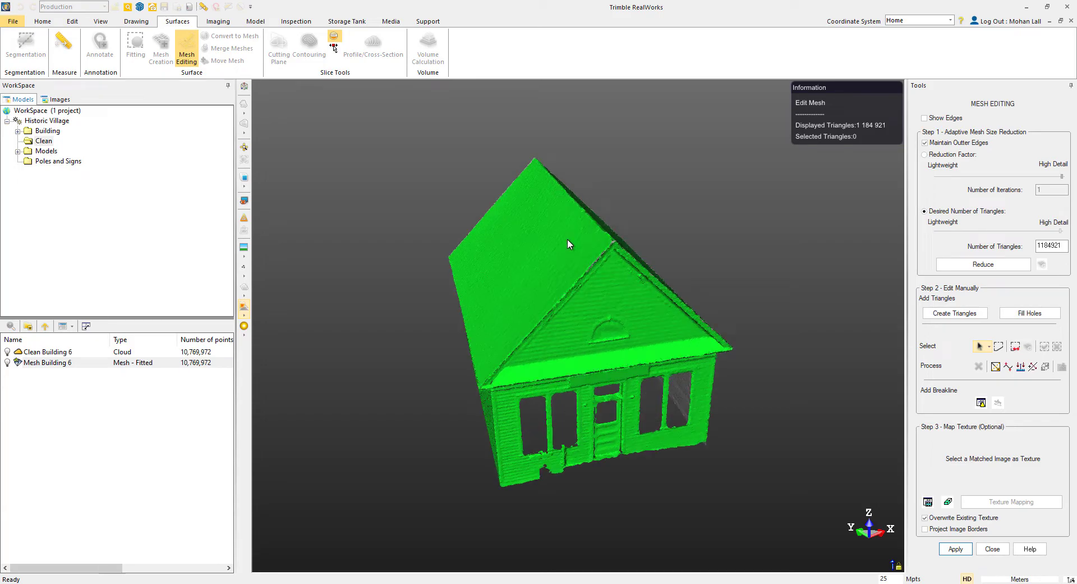
scroll(567, 244, up, 3)
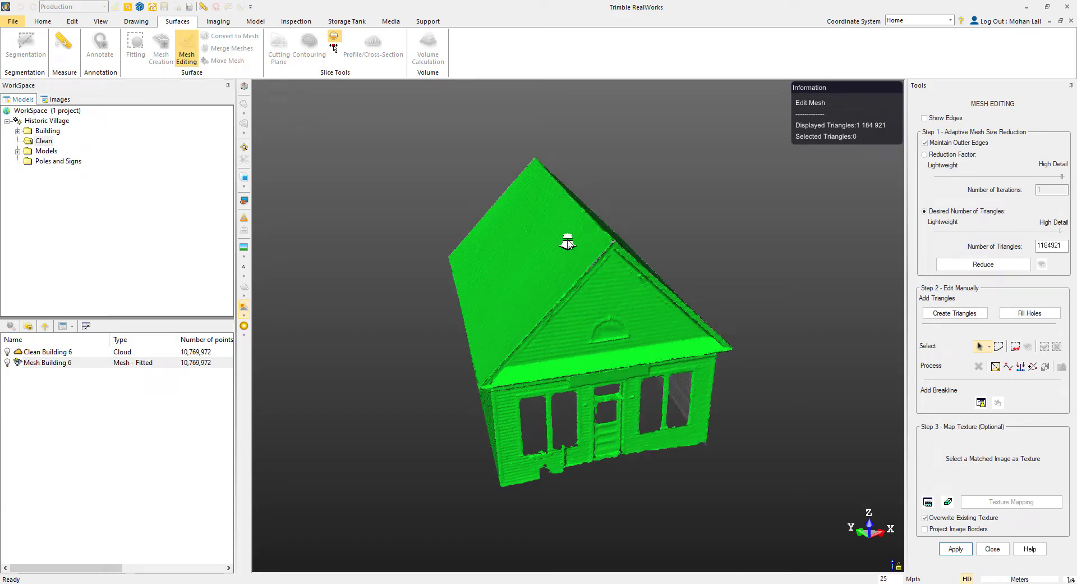
drag(563, 245, 552, 251)
scroll(552, 254, up, 2)
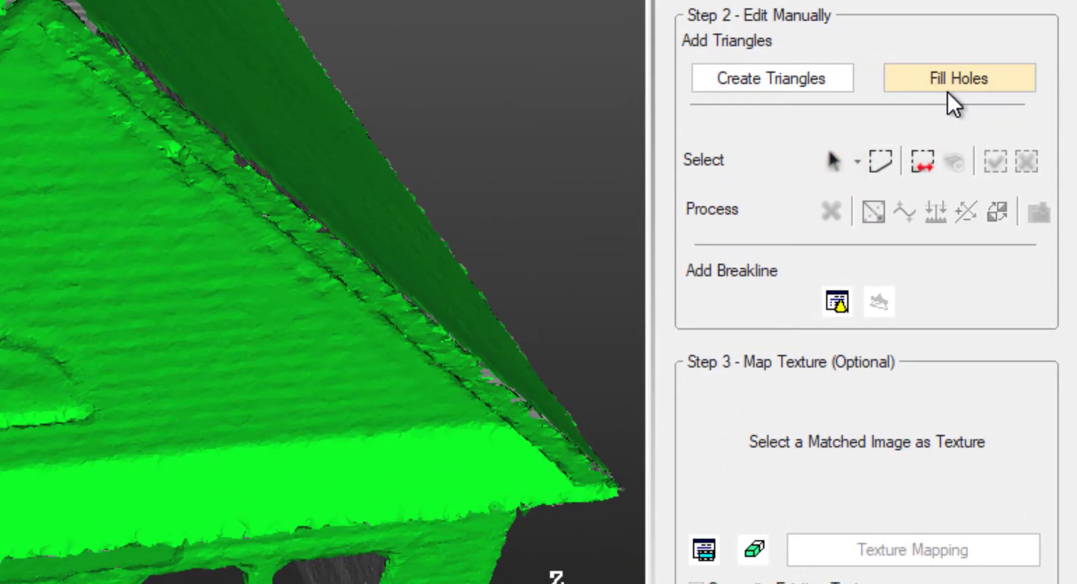
click(948, 92)
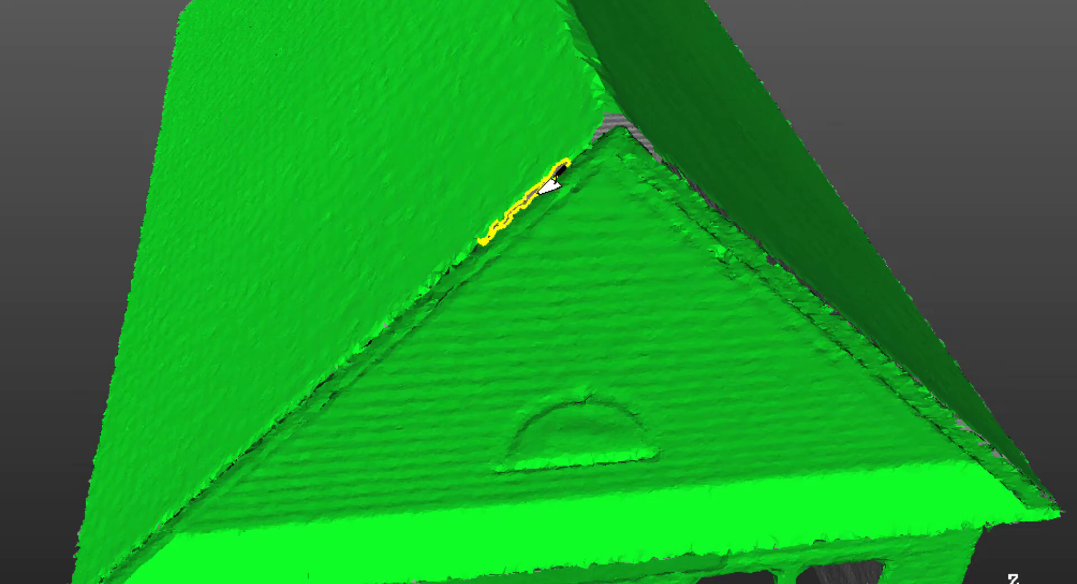
click(540, 191)
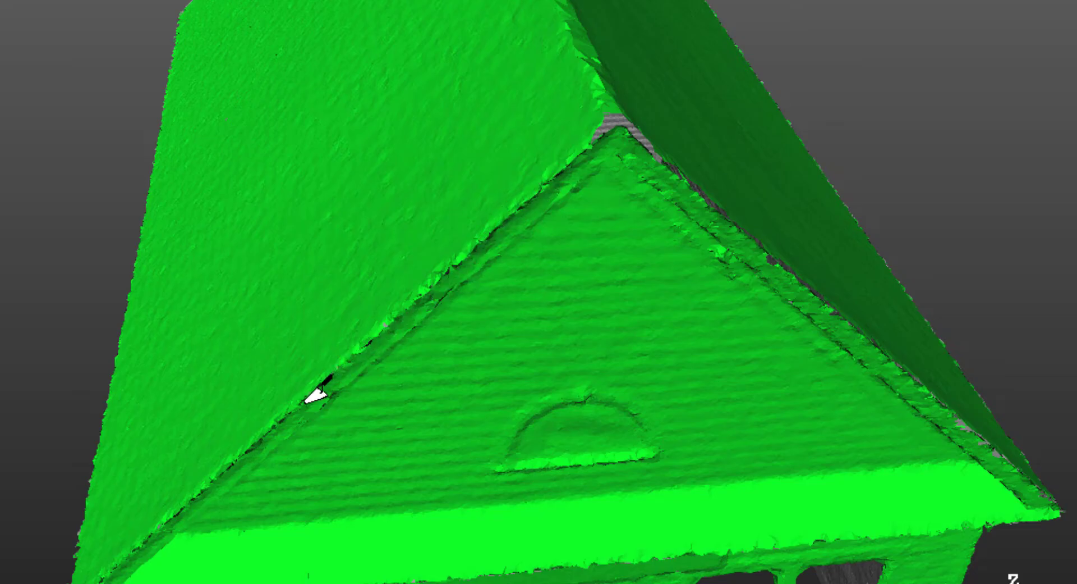
Fill the two long holes between the front gable and the right roof slope.
middle_drag(348, 350, 555, 423)
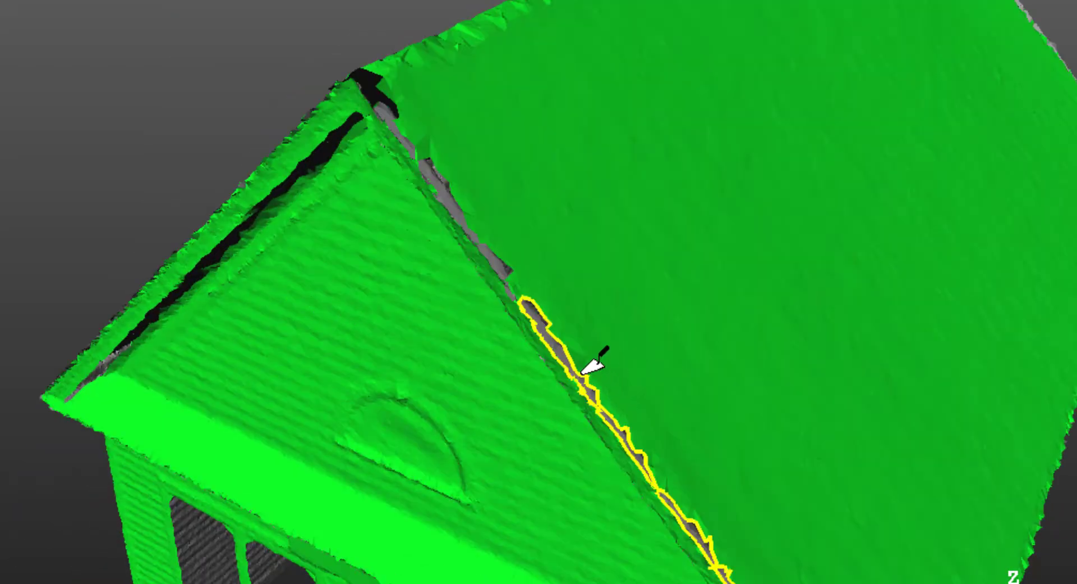
click(591, 354)
click(508, 259)
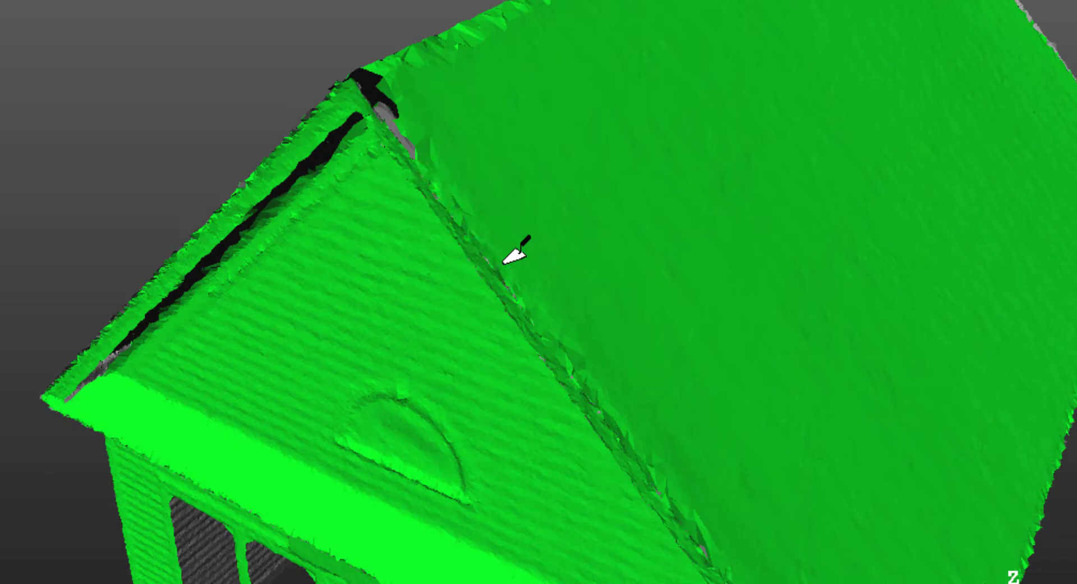
Fill the long gap under the left overhang of the front gable.
middle_drag(500, 264, 476, 193)
middle_drag(454, 152, 440, 134)
click(250, 96)
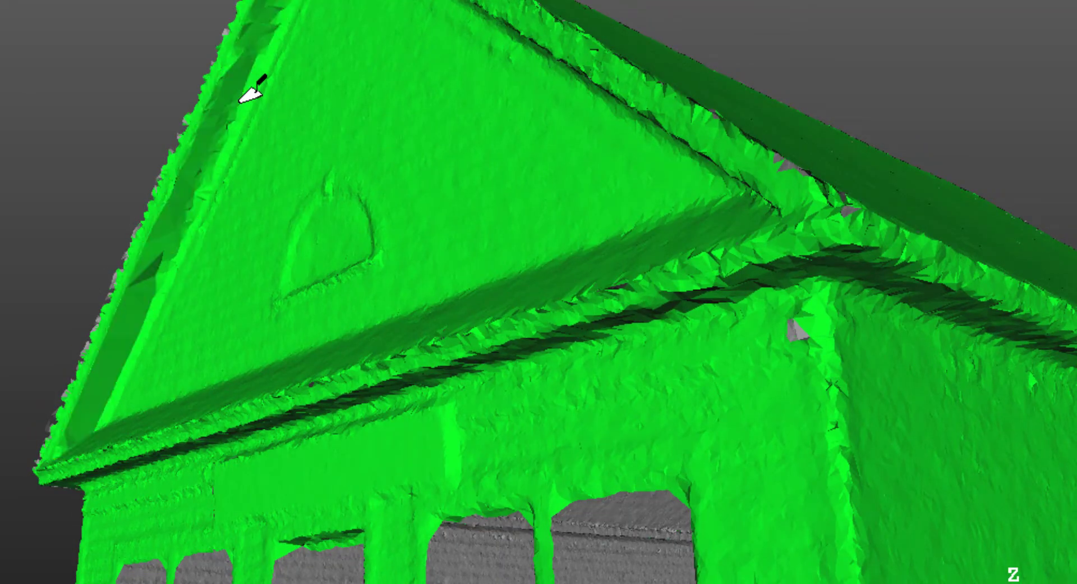
Fill the hole at the gable's peak and the gap at the lower end of its right roof edge.
middle_drag(250, 95, 344, 250)
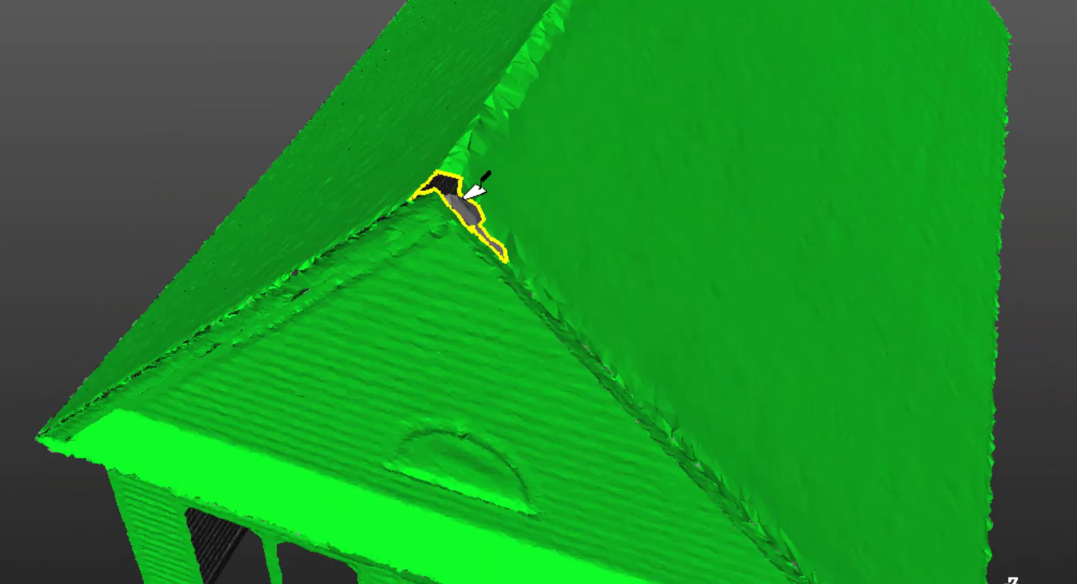
click(496, 210)
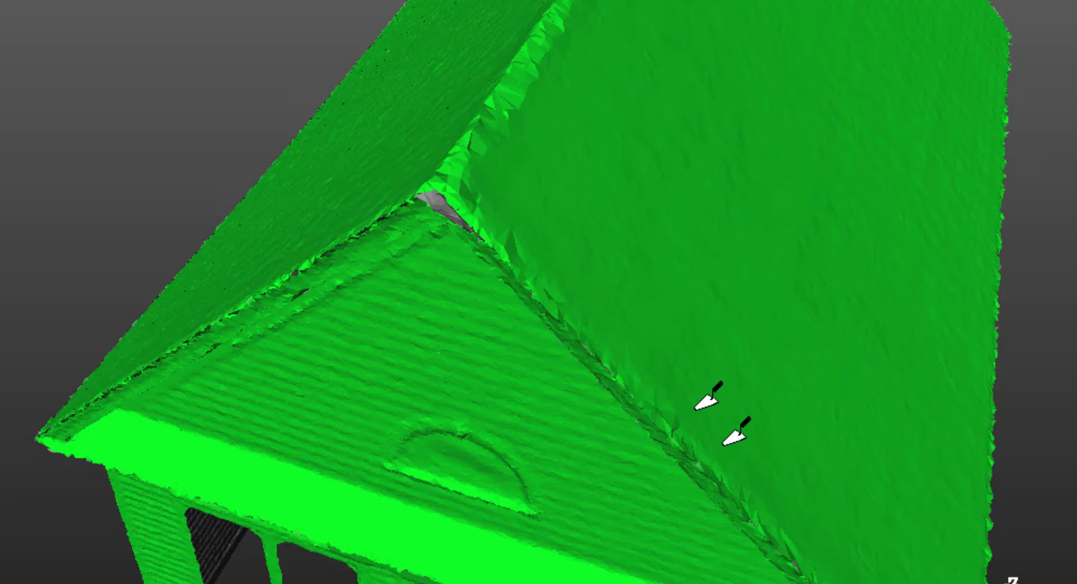
middle_drag(734, 450, 700, 397)
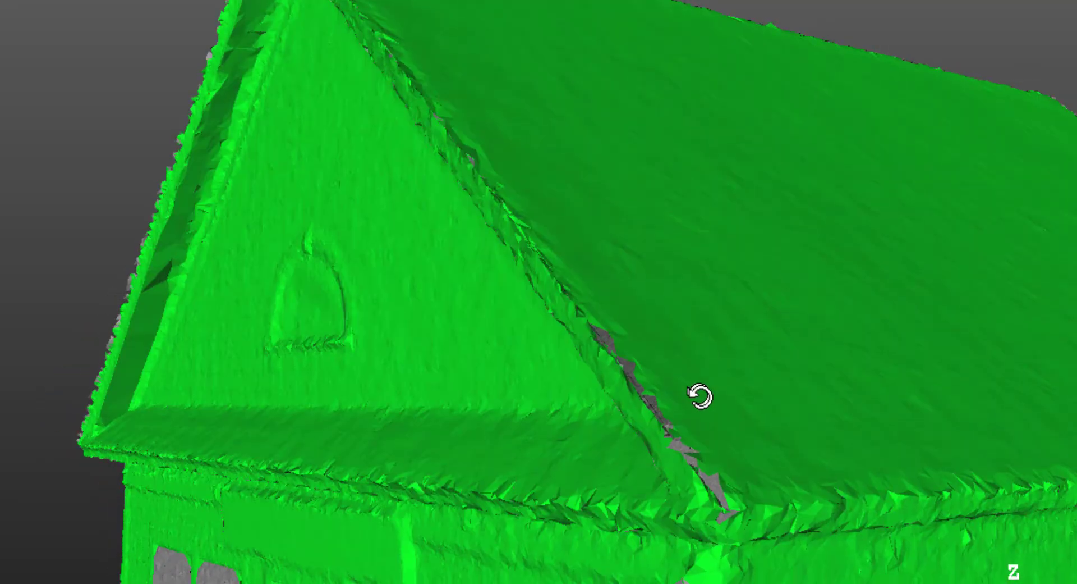
click(713, 473)
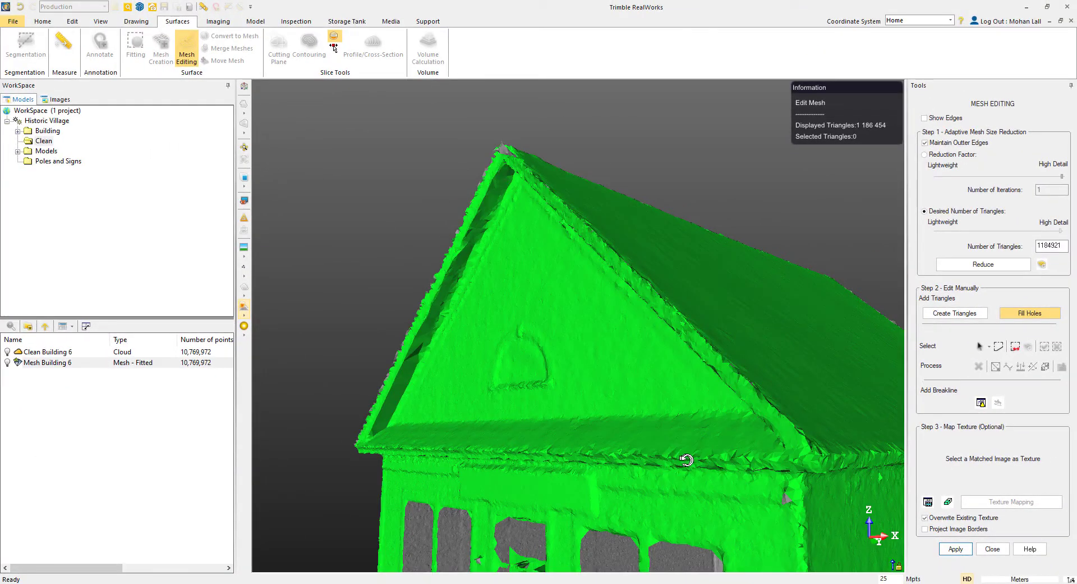
Use Create Triangles to bridge the open notch at the base of the front wall, enclosing it as a hole.
middle_drag(688, 457, 526, 282)
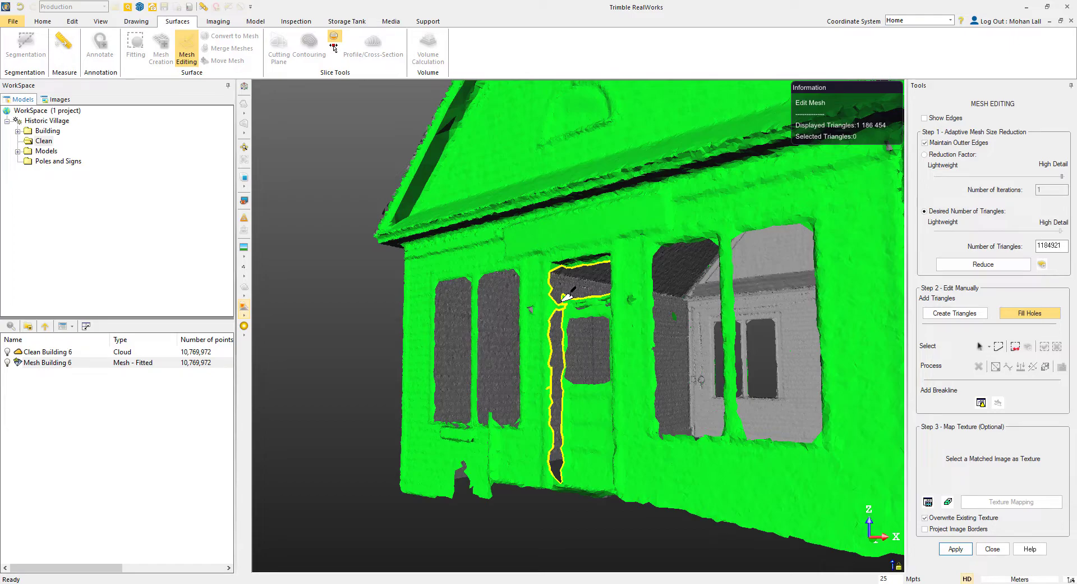
middle_drag(530, 463, 554, 482)
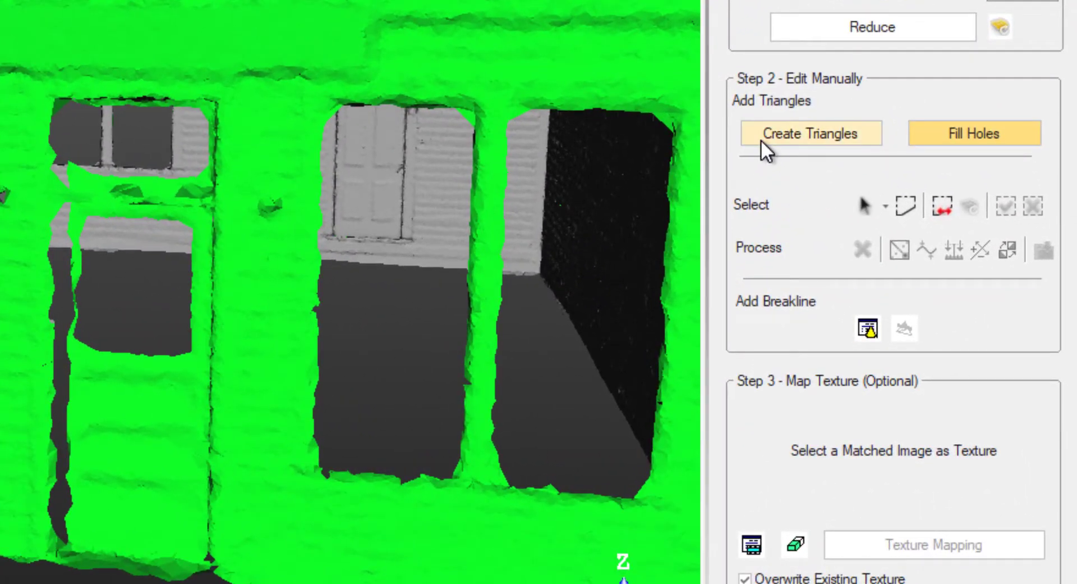
click(797, 173)
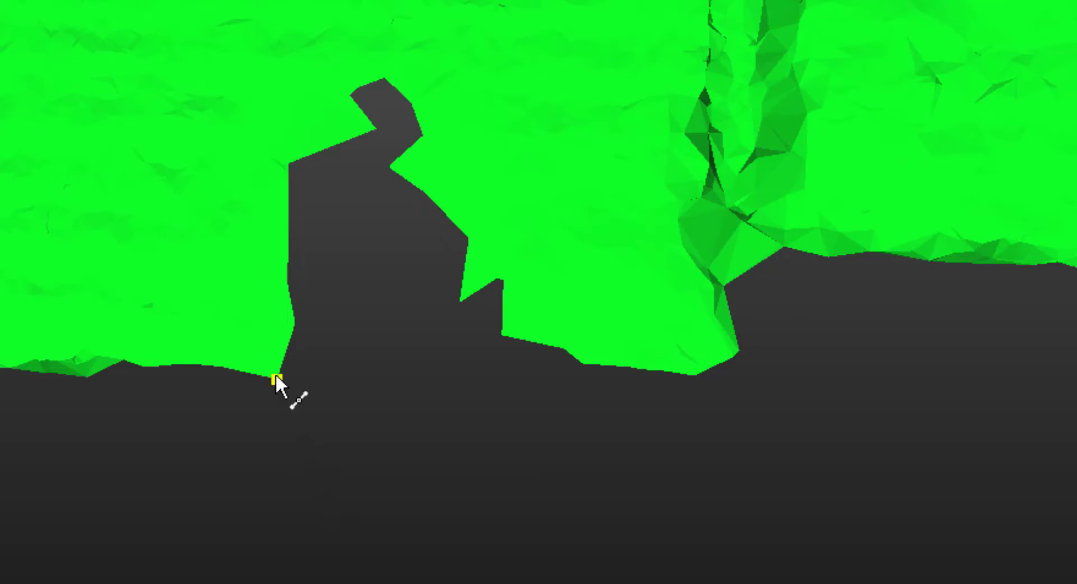
click(503, 311)
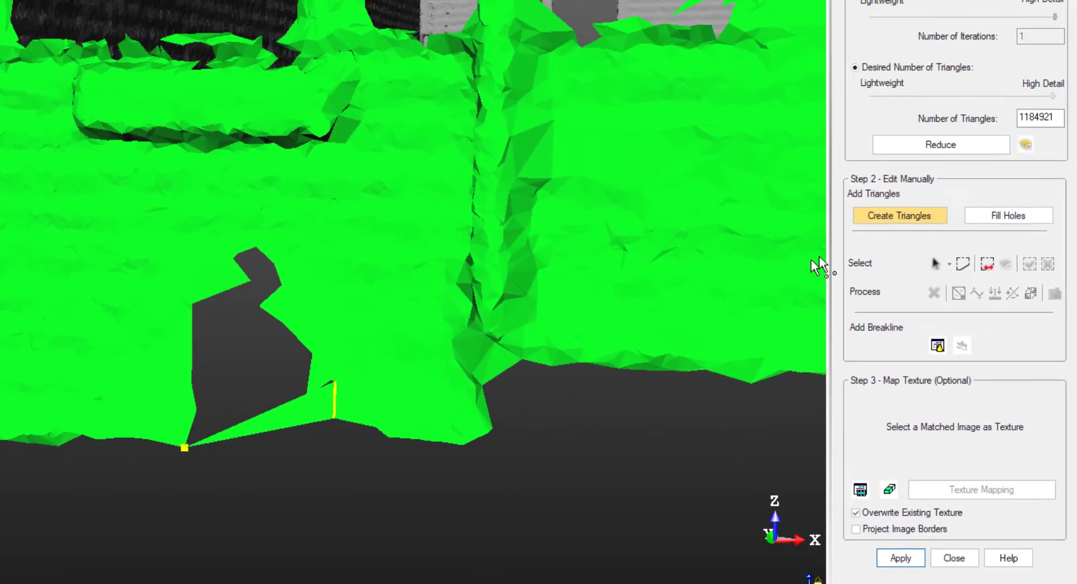
Fill the enclosed hole at the base of the front wall with Fill Holes.
click(974, 217)
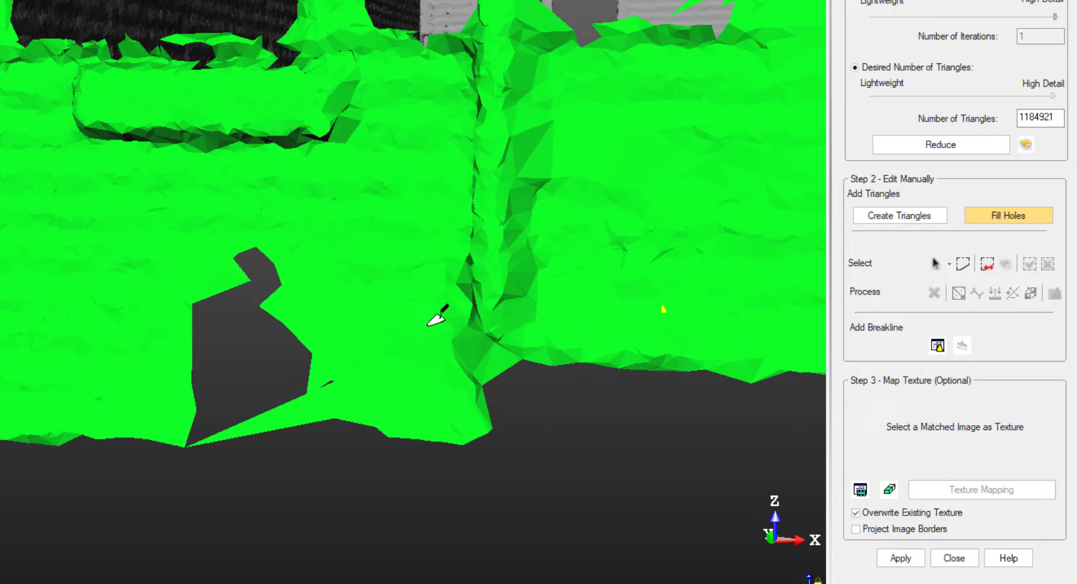
click(310, 332)
click(310, 332)
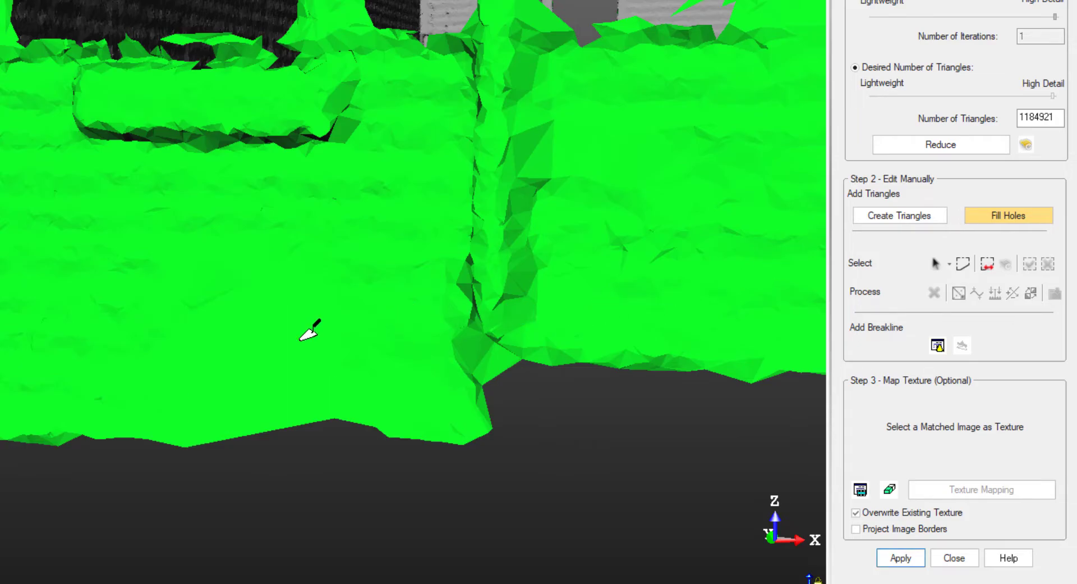
Create two triangles joining the end of the bar above the door to the upper frame edge and to the adjacent door post.
scroll(308, 334, down, 4)
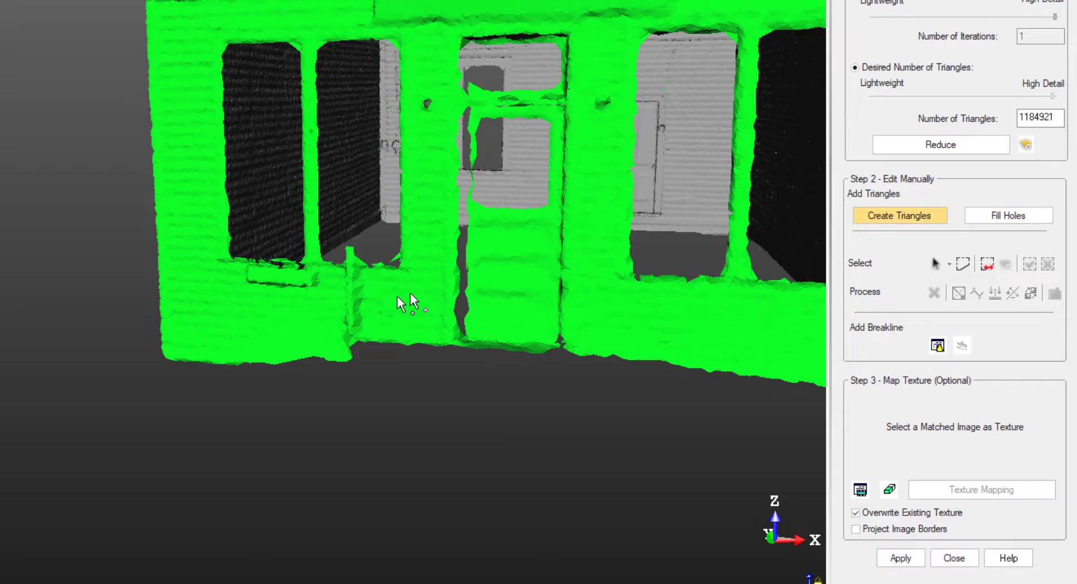
scroll(449, 87, up, 4)
scroll(439, 82, up, 4)
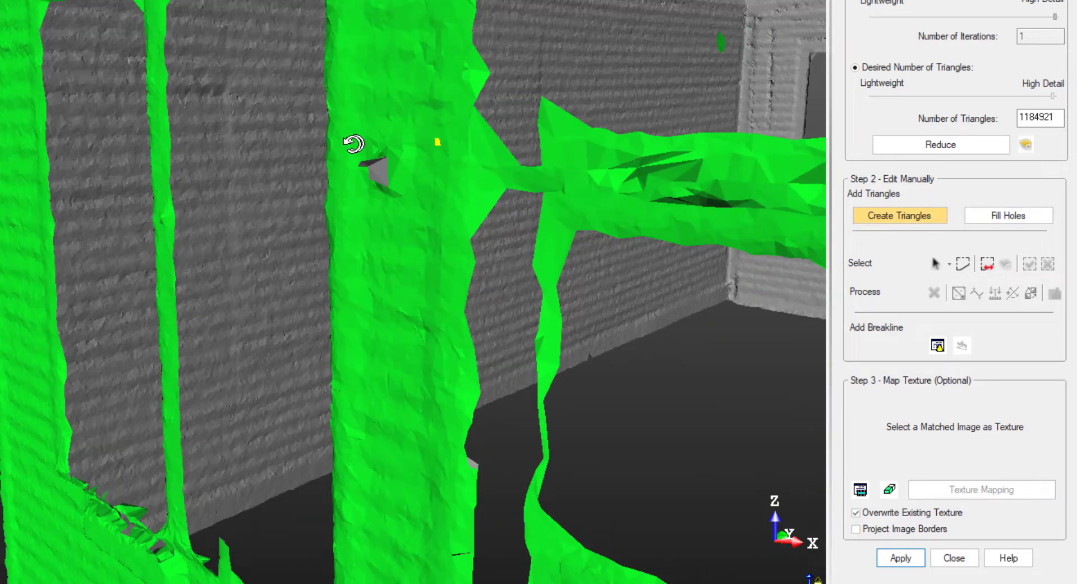
drag(356, 145, 113, 196)
drag(84, 275, 243, 250)
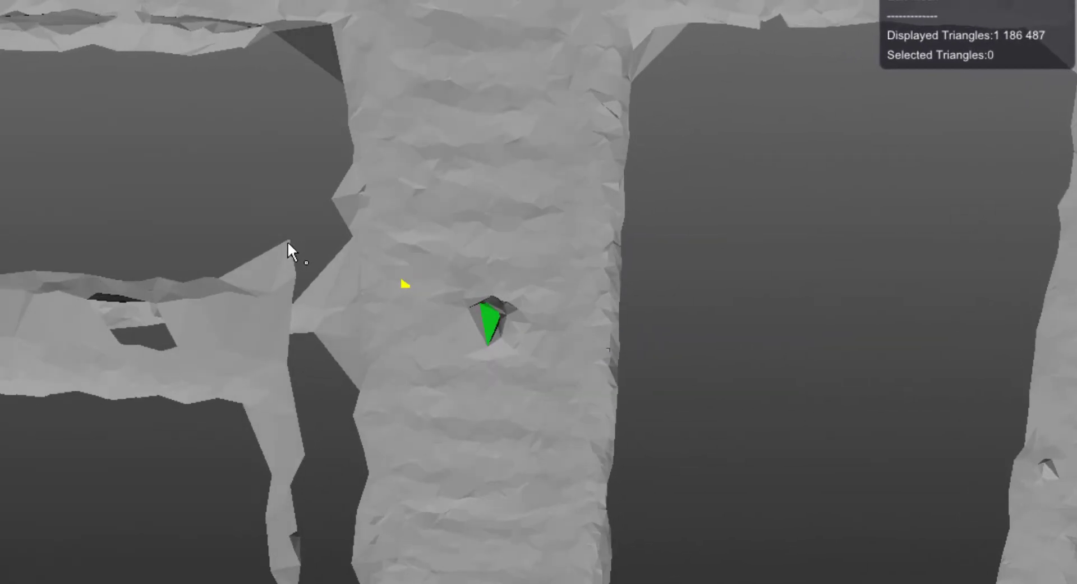
click(282, 231)
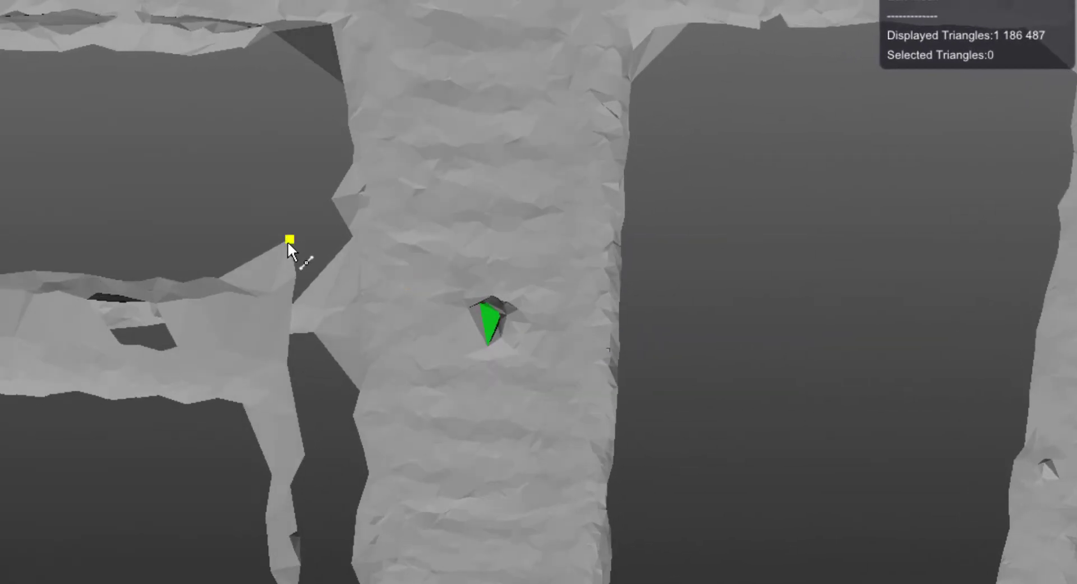
click(258, 37)
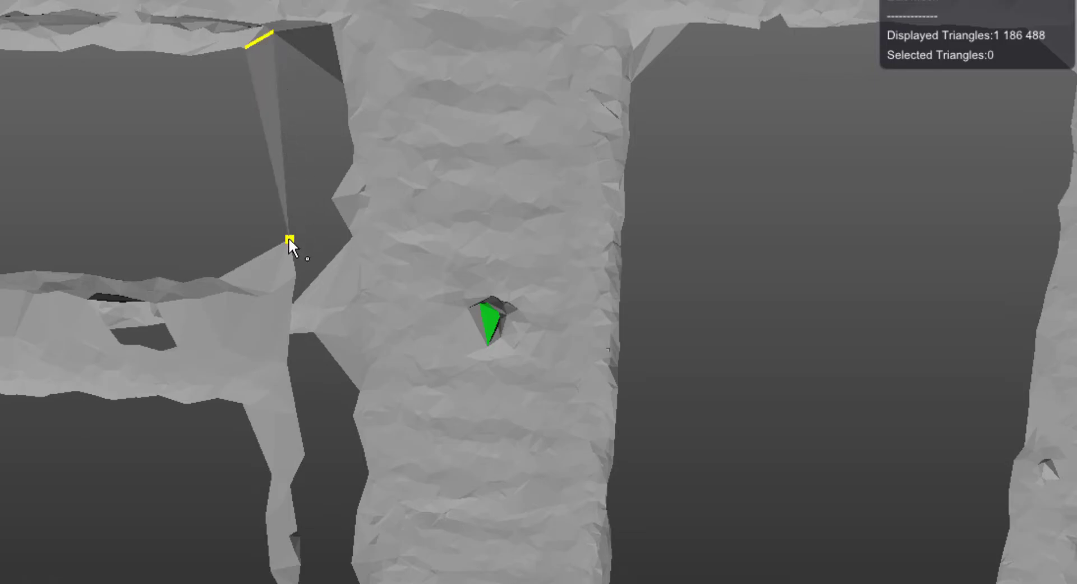
click(341, 214)
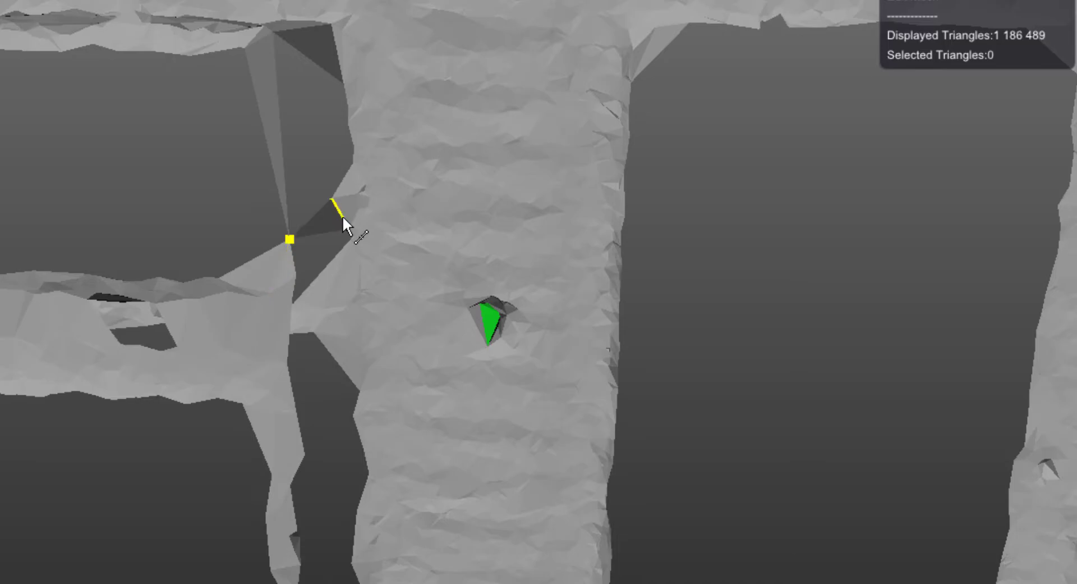
Fill the enclosed hole between the door post and the new triangles above the door.
drag(341, 241, 769, 233)
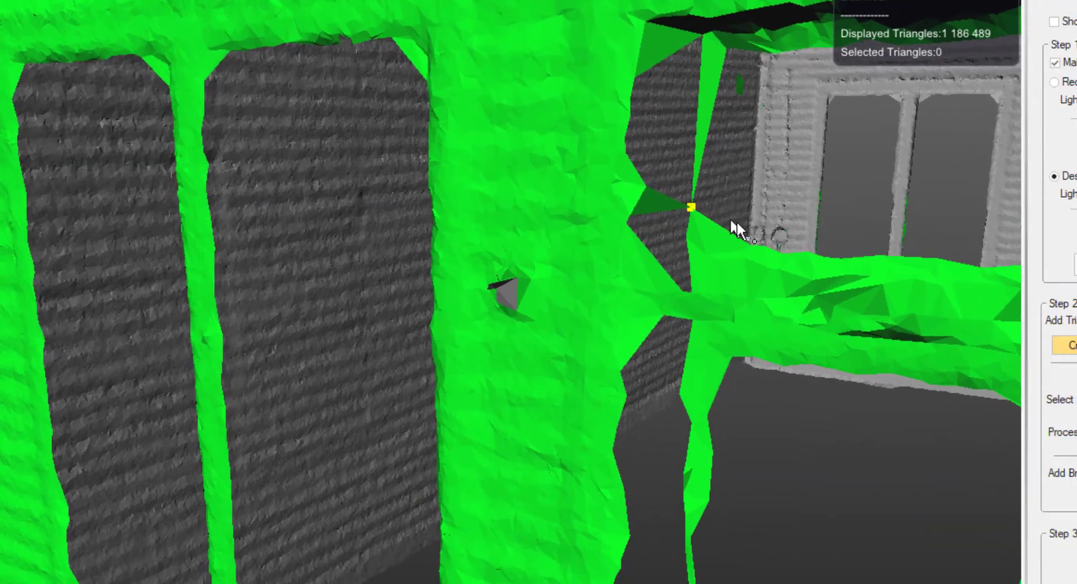
click(982, 279)
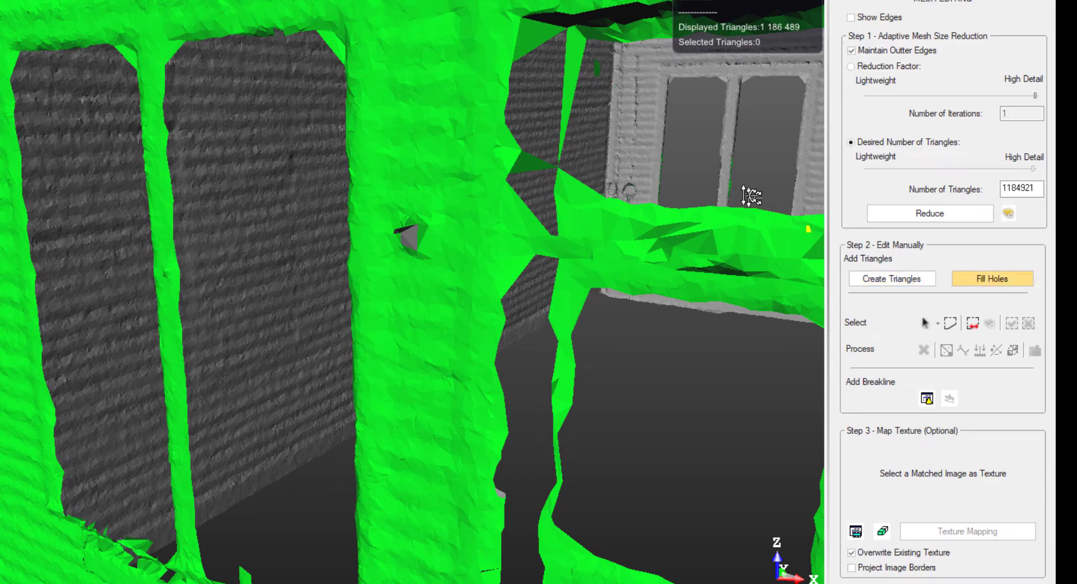
click(544, 43)
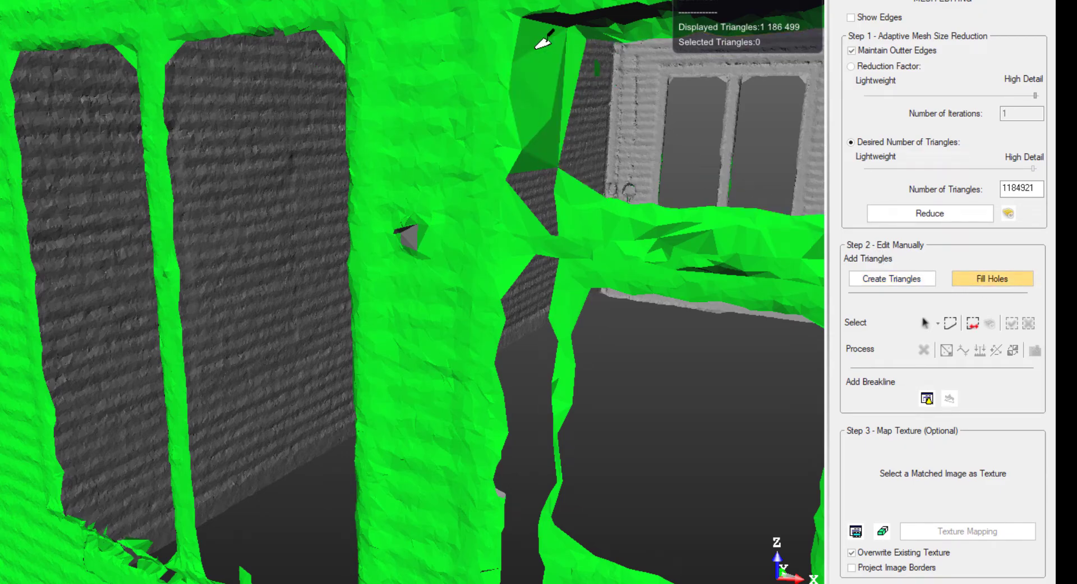
Fill the remaining holes between the front wall and the door frame, above and below the crossbar.
click(550, 166)
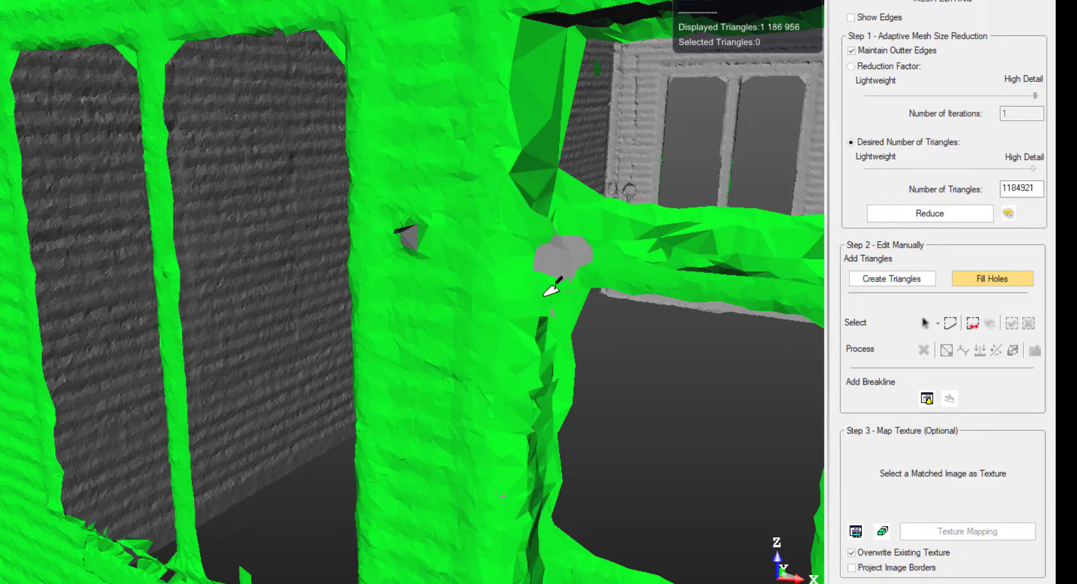
scroll(550, 292, down, 5)
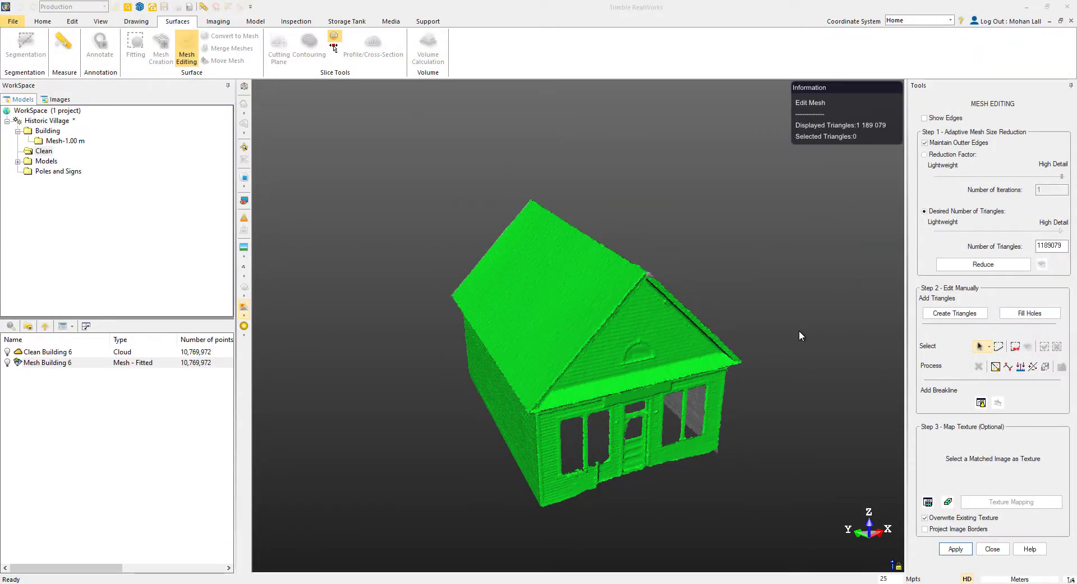
Show the station markers around the building mesh, seen from above.
drag(725, 352, 657, 396)
scroll(657, 396, down, 5)
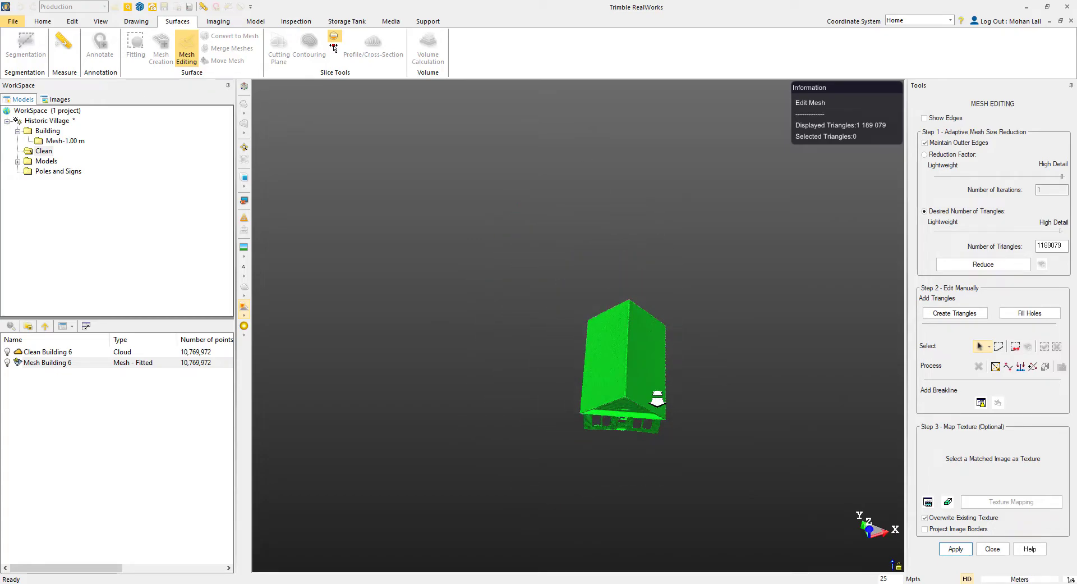
drag(672, 396, 681, 398)
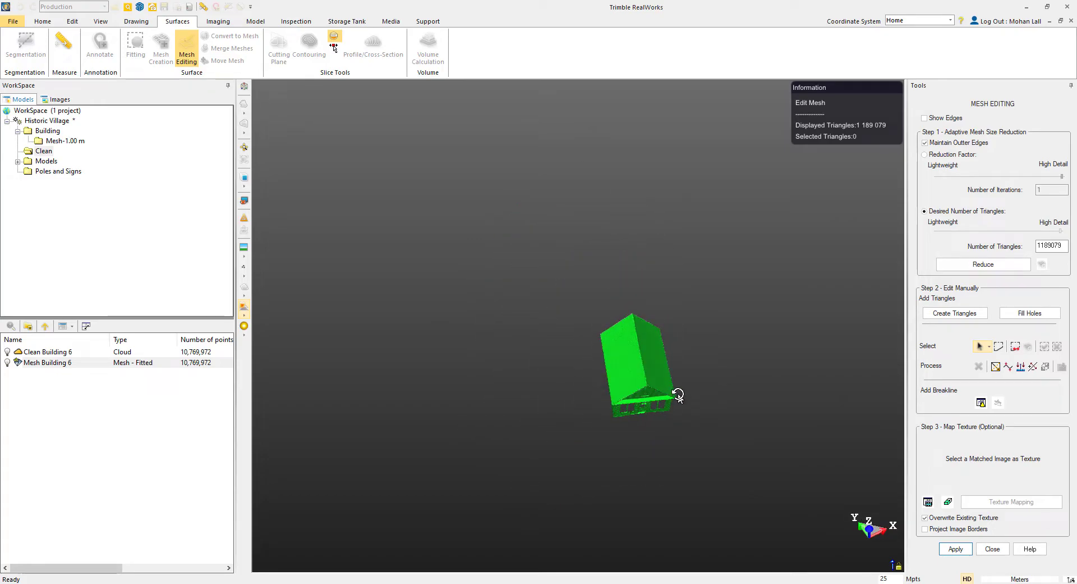
click(244, 218)
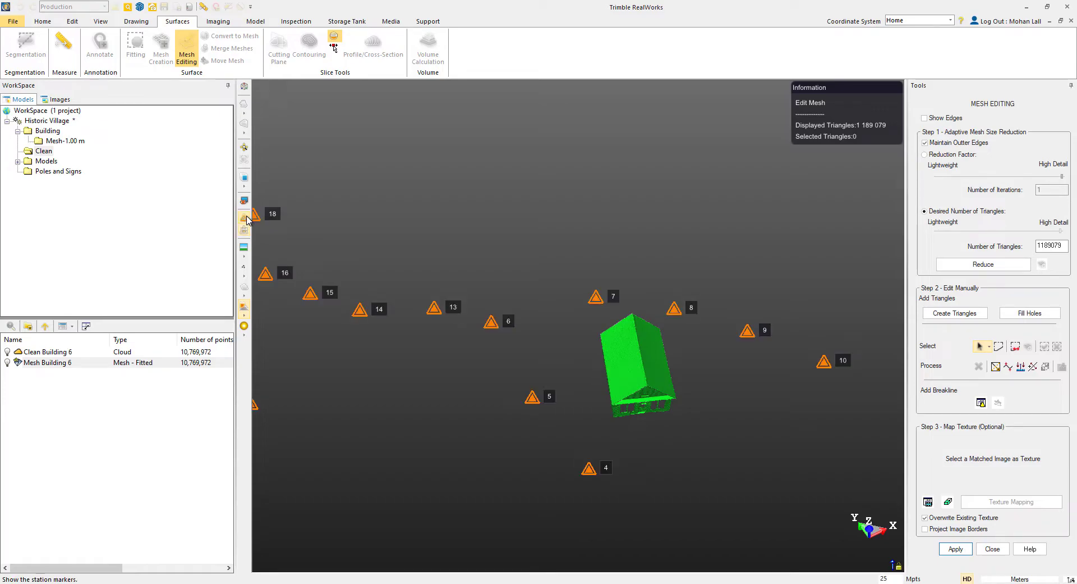
drag(715, 368, 710, 359)
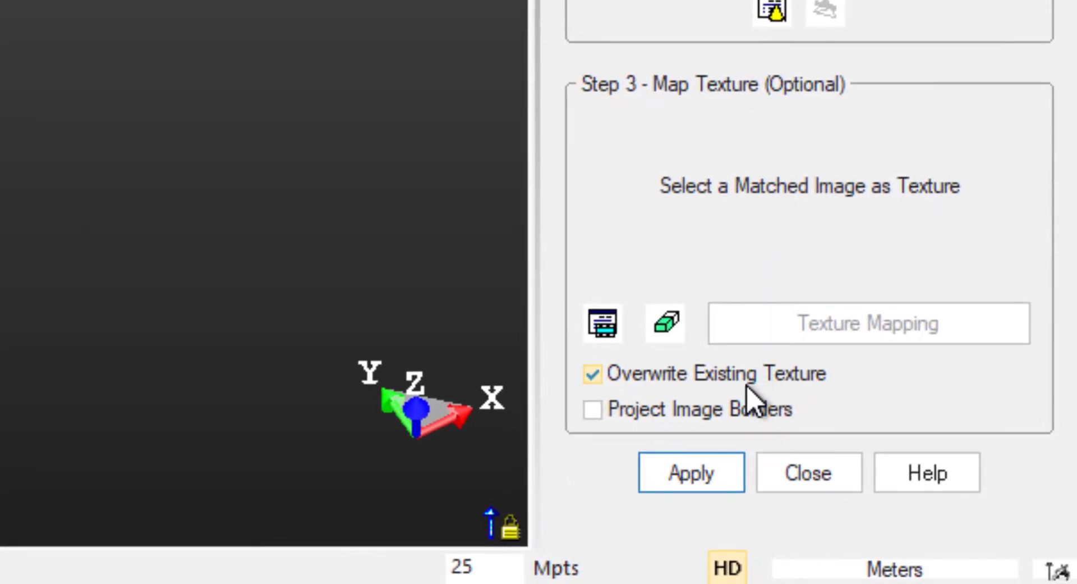
Turn off Overwrite Existing Texture and open the station 4 folder of matched images.
click(597, 382)
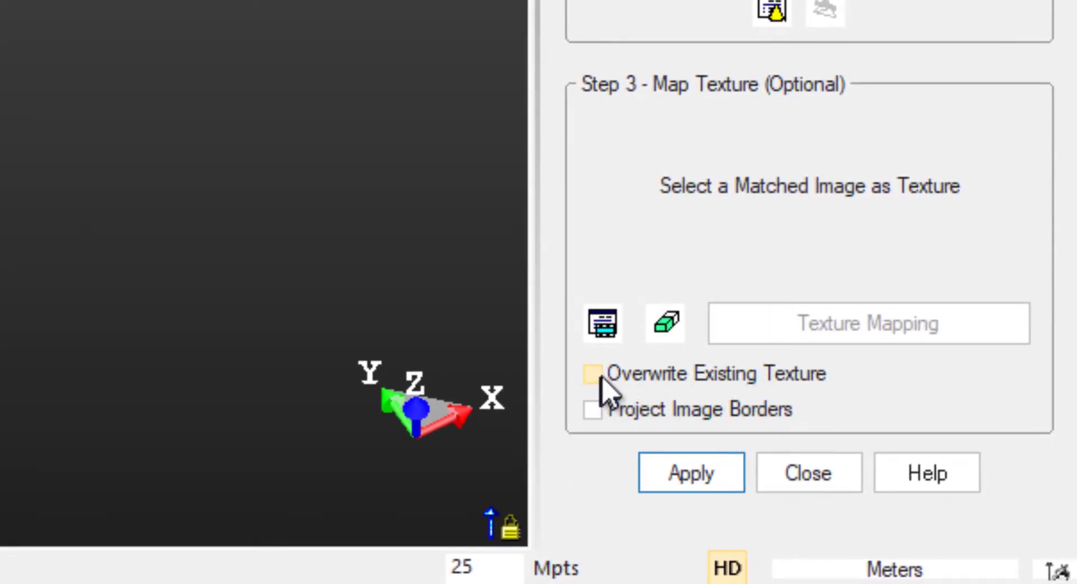
click(617, 324)
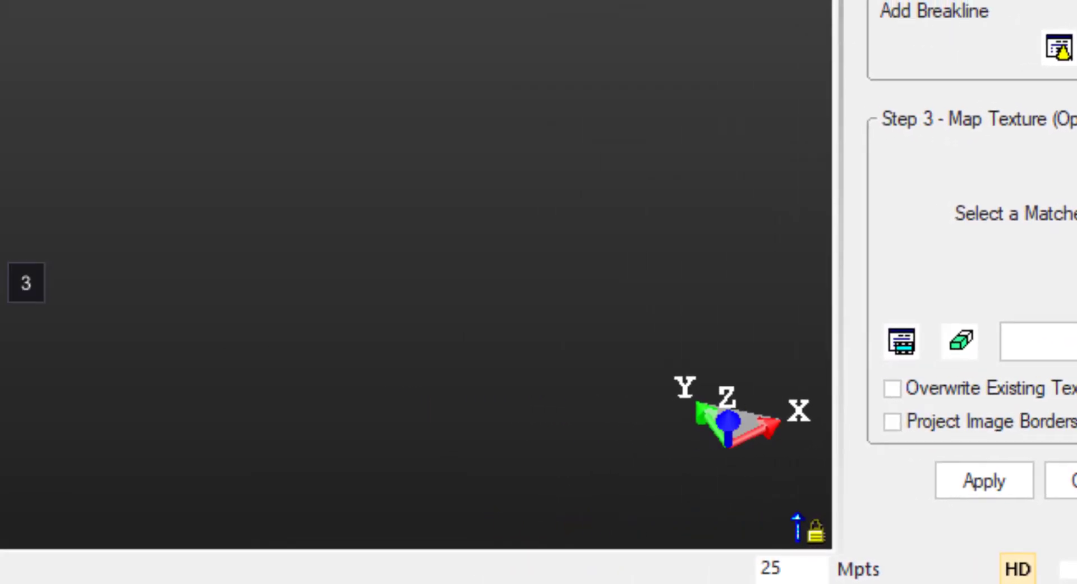
drag(495, 176, 486, 146)
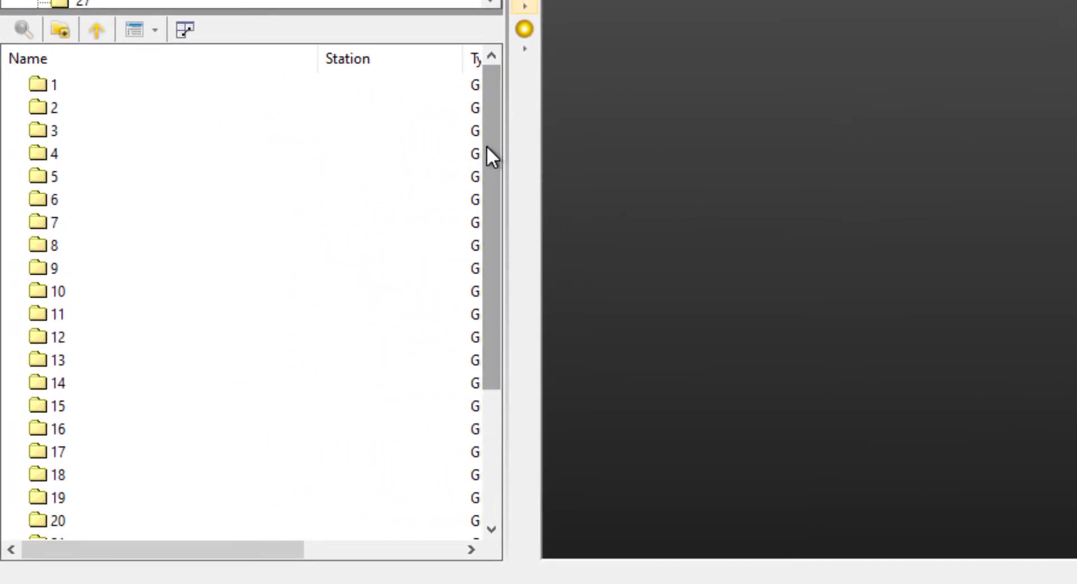
double_click(53, 157)
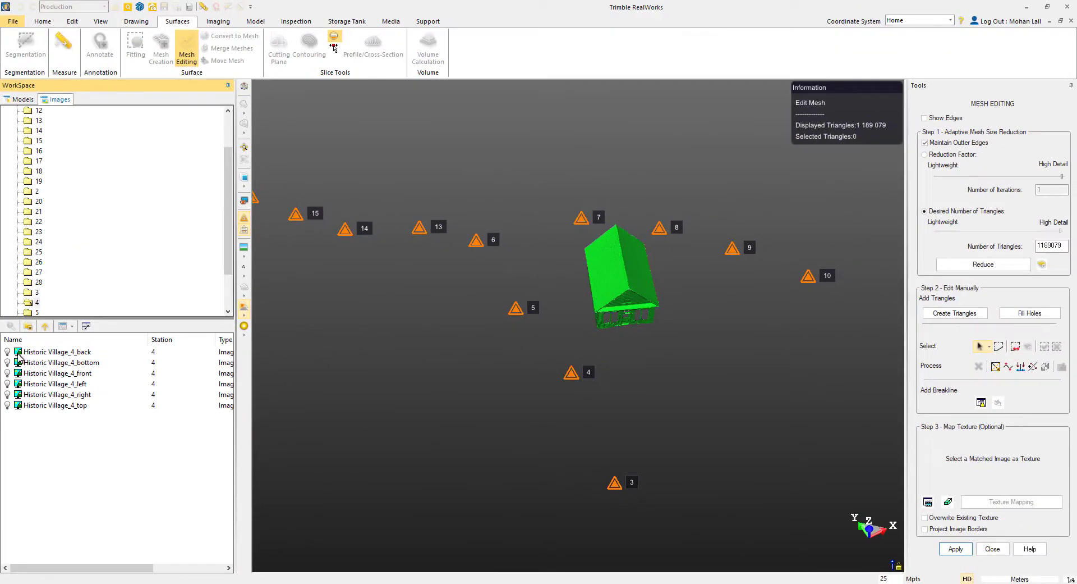
Preview the back, bottom, front, left, right and top images of station 4 as possible textures.
click(19, 352)
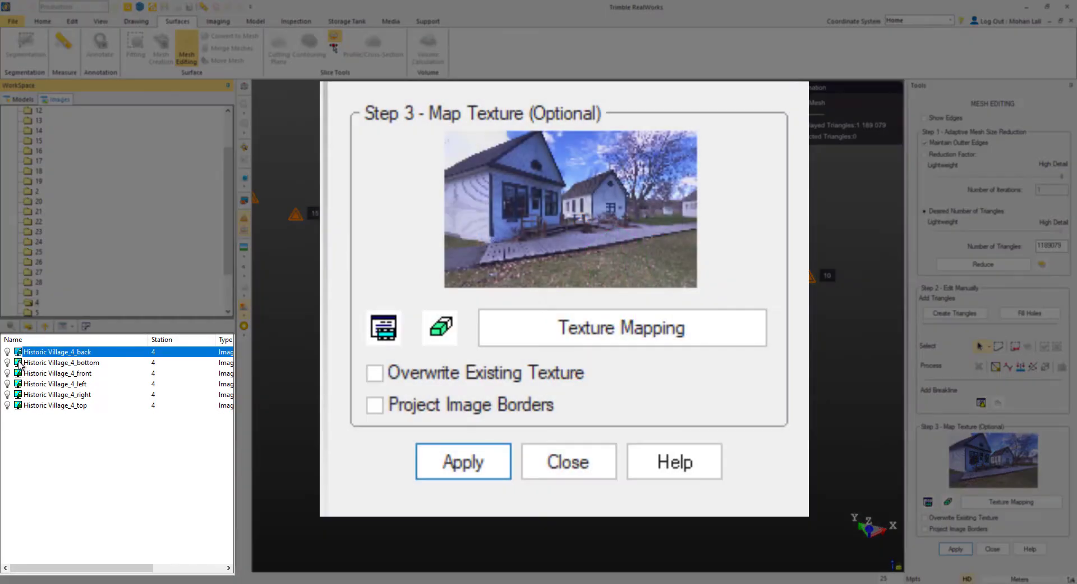
click(20, 363)
click(20, 373)
click(20, 384)
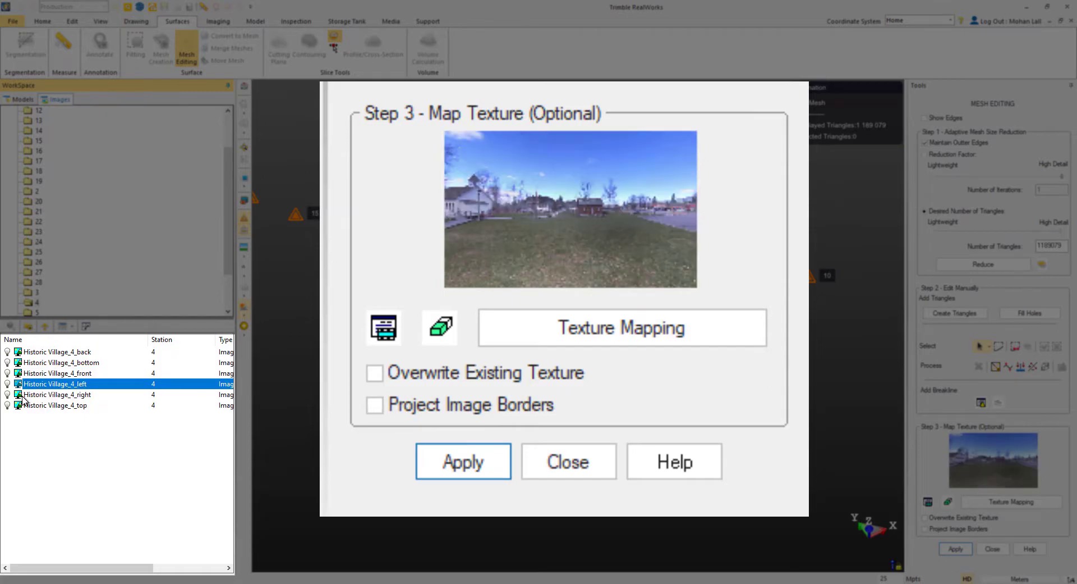
click(23, 395)
click(25, 405)
Select all six station 4 images and map them onto the building mesh as texture.
click(93, 451)
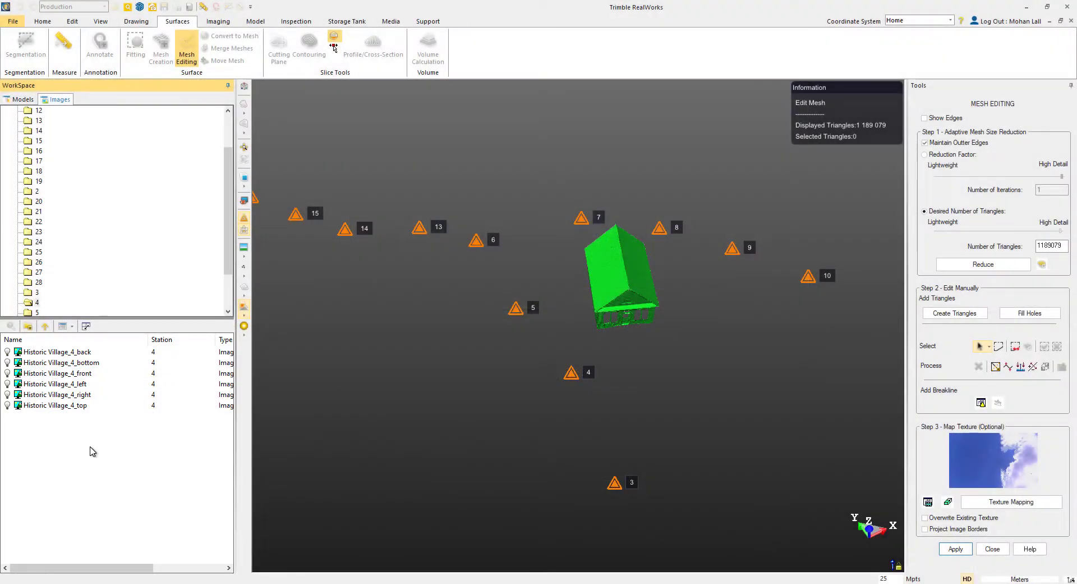
key(ctrl+a)
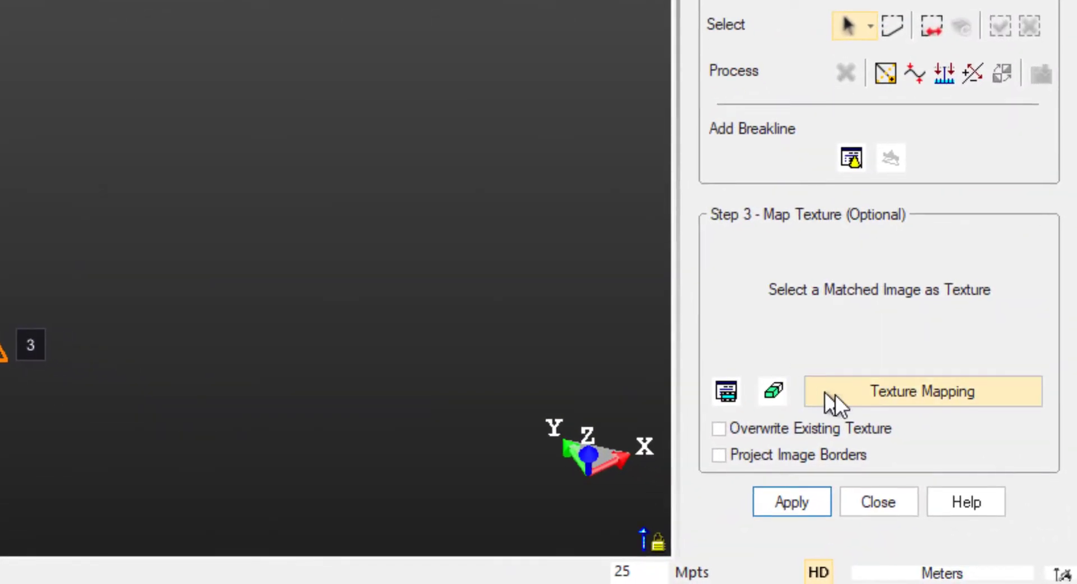
click(976, 503)
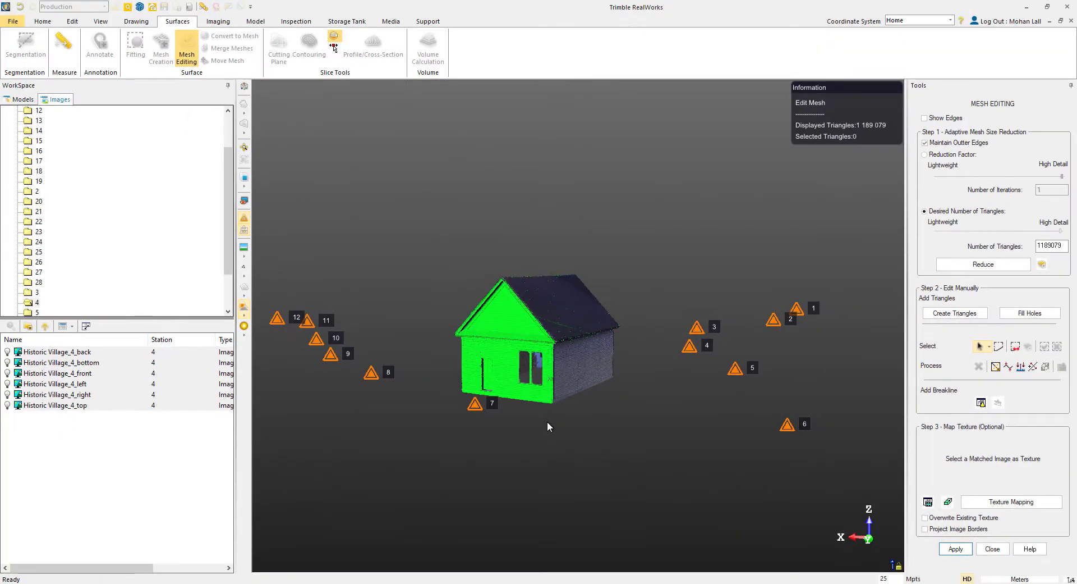
Map all six images from station 5 onto the mesh as texture.
click(45, 325)
double_click(21, 395)
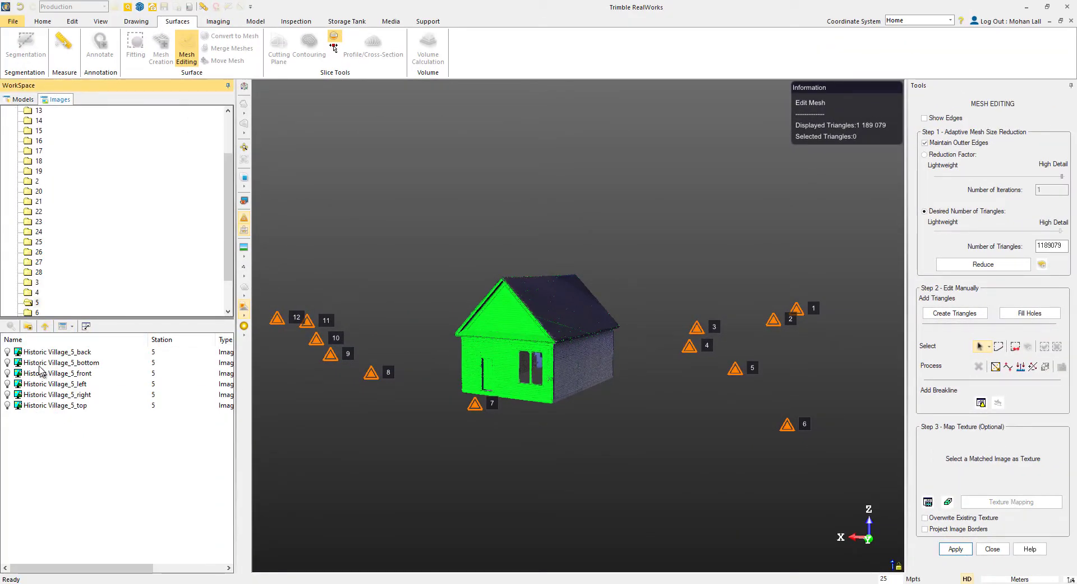
click(55, 405)
shift+click(56, 351)
click(988, 500)
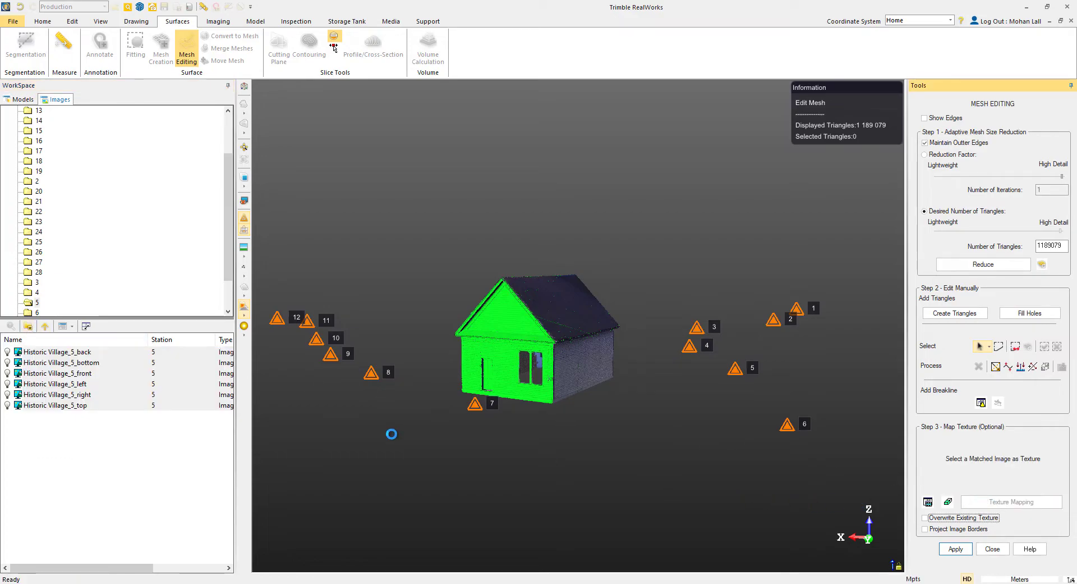
Map all six images from station 7 onto the mesh to texture the untextured gable wall.
click(46, 327)
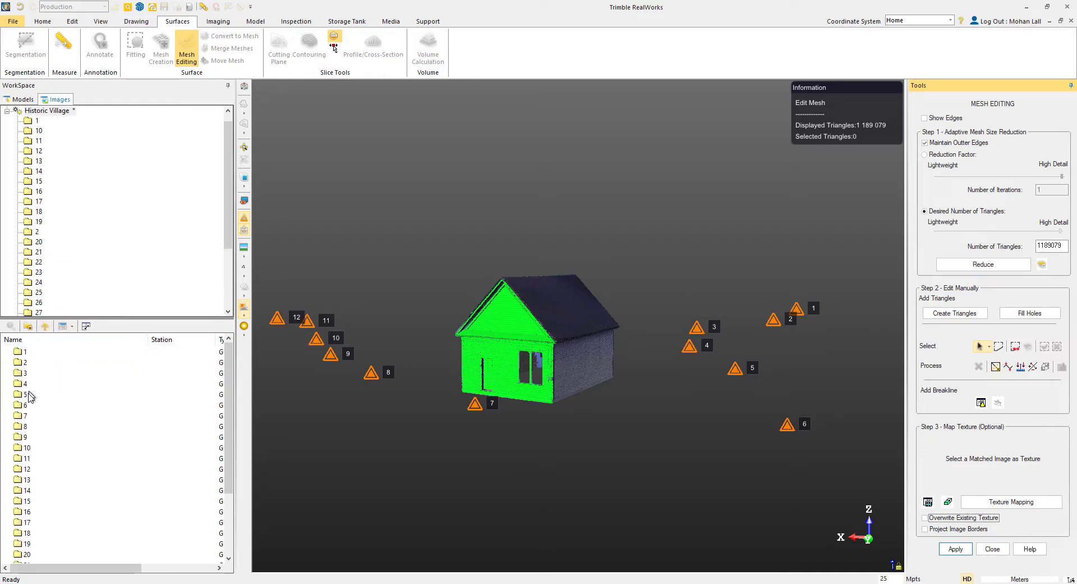
double_click(25, 417)
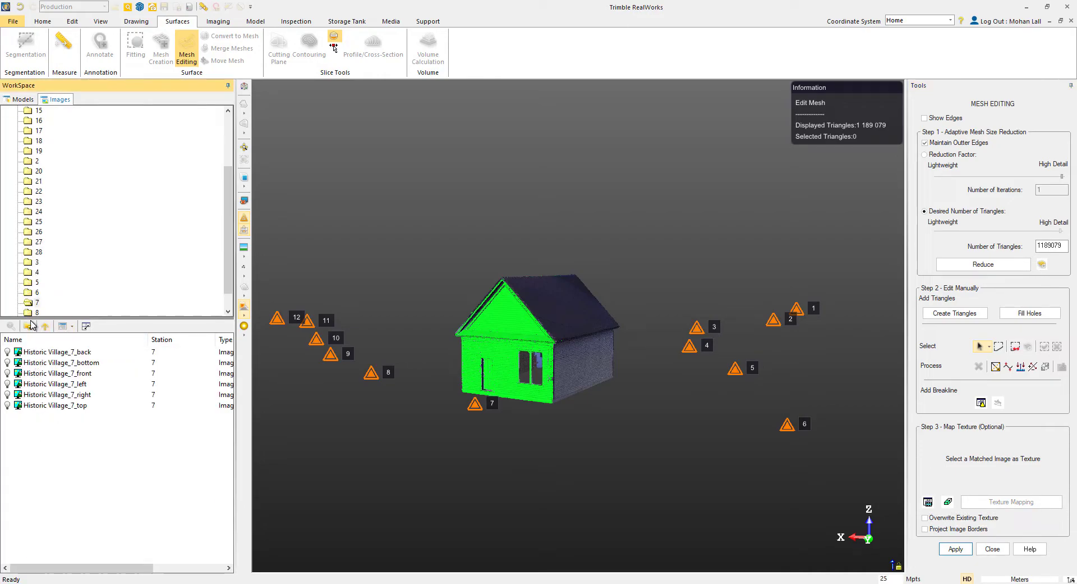
key(ctrl+a)
click(973, 500)
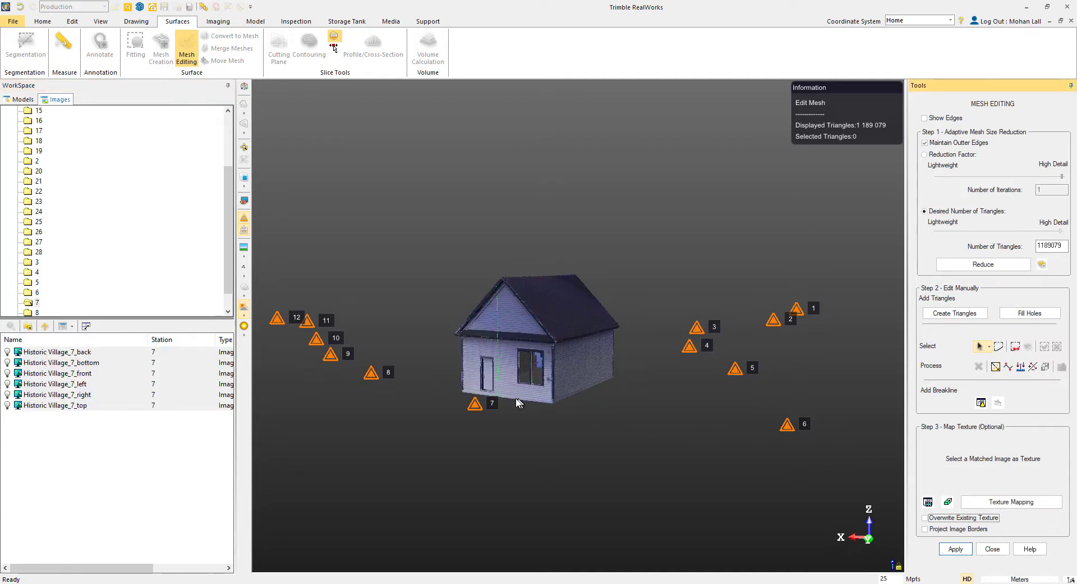
Map all six images from station 8 onto the mesh to texture the untextured long wall and roof slope.
drag(519, 402, 606, 415)
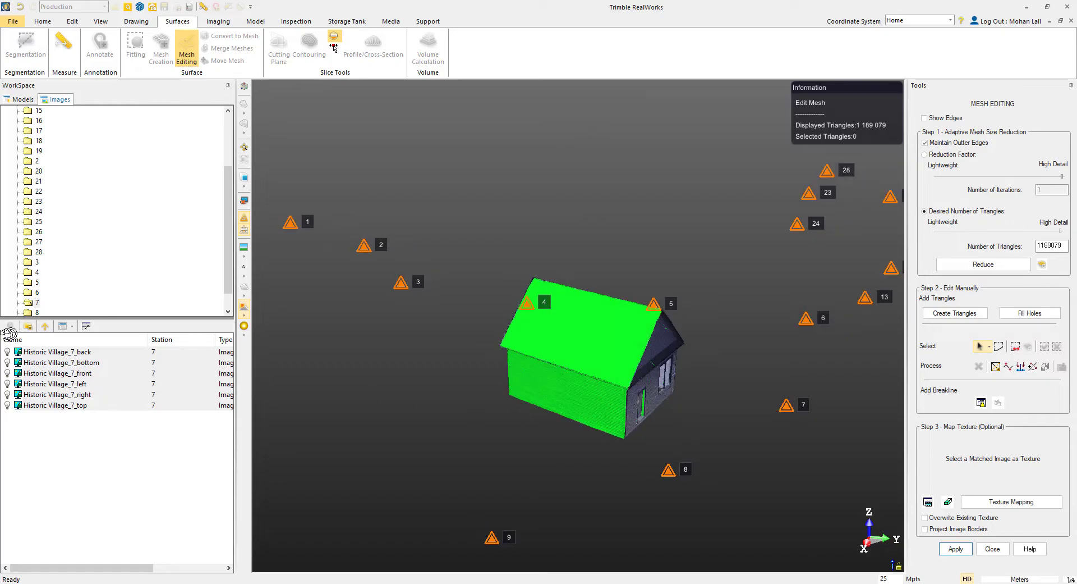
click(45, 326)
click(24, 428)
double_click(25, 427)
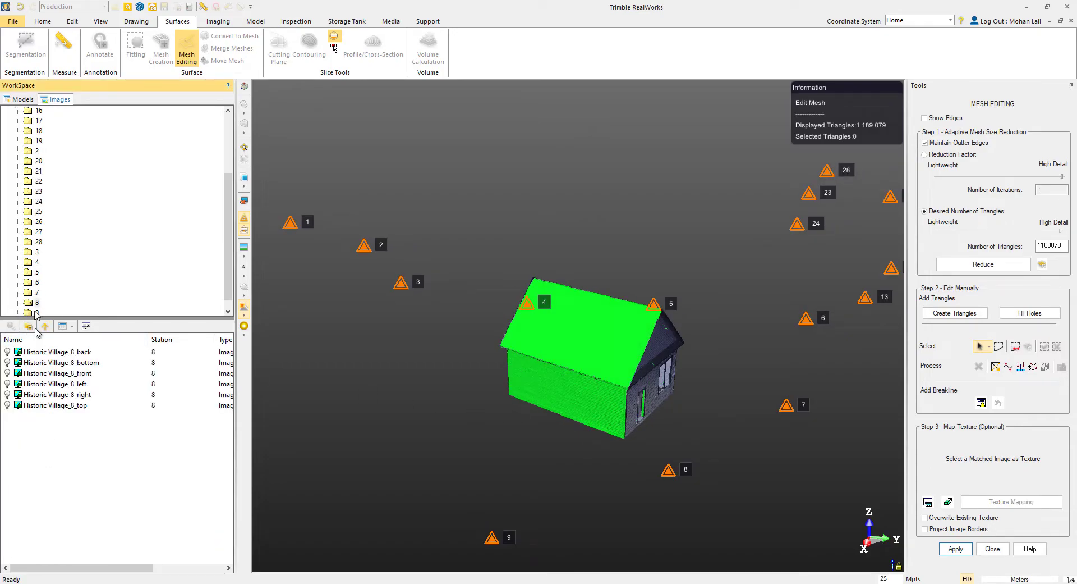
key(ctrl+a)
click(999, 501)
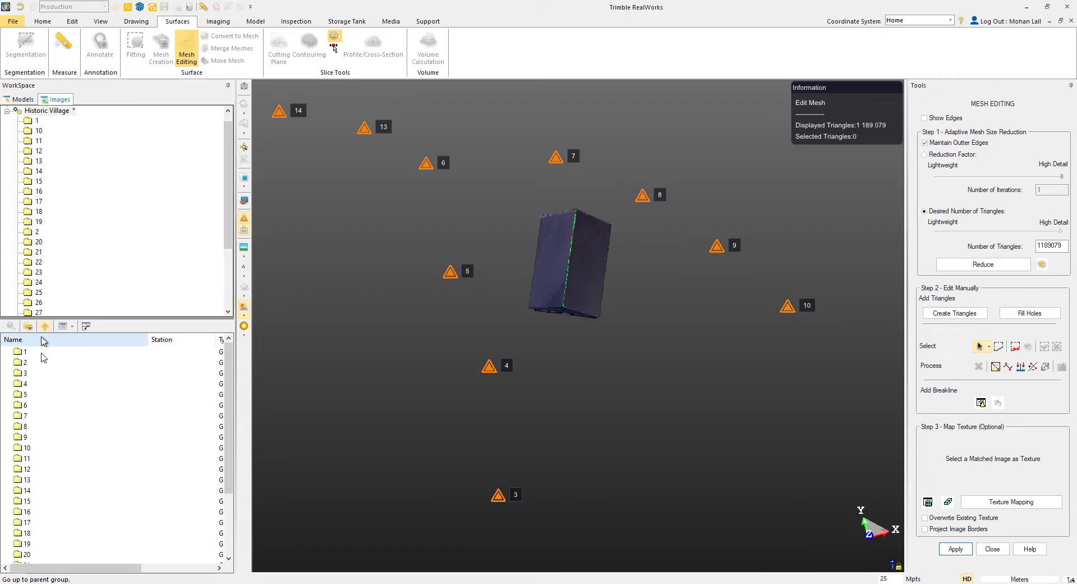
Map all six images from station 9 onto the mesh as texture.
key(ctrl+a)
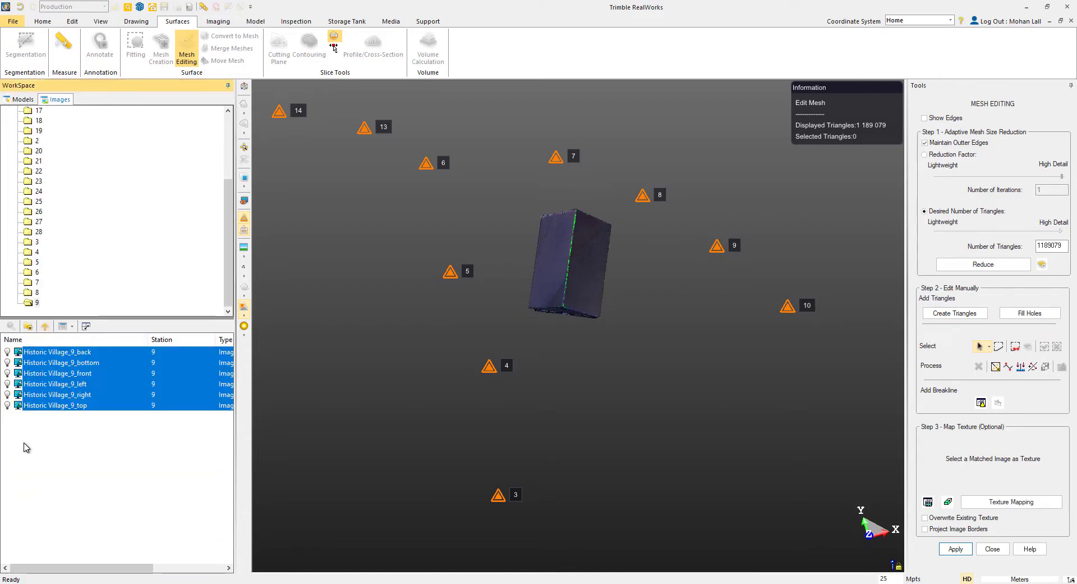
click(971, 501)
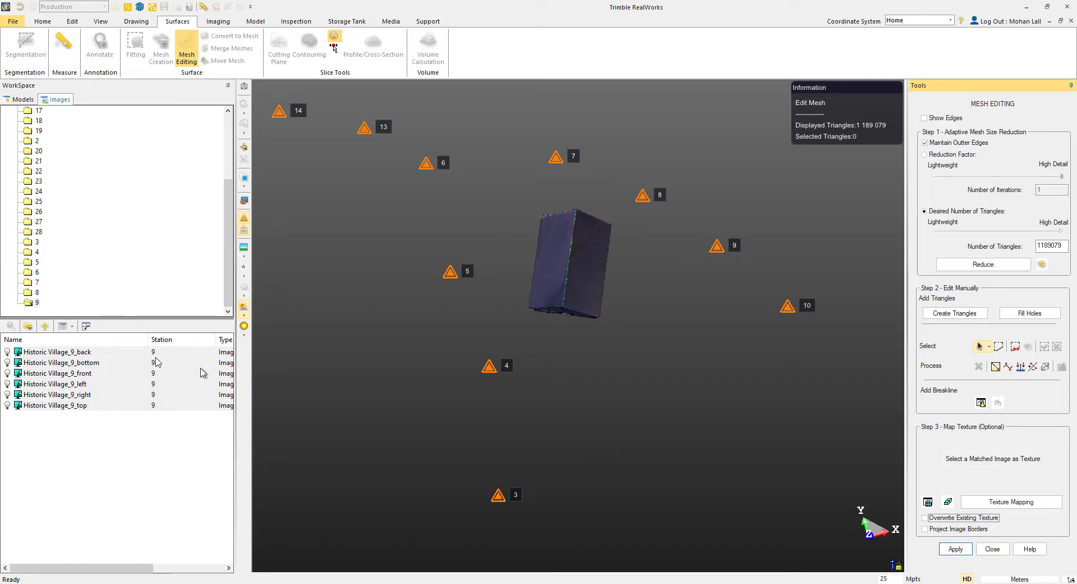
Map all six images from station 3 onto the mesh as texture.
click(45, 325)
click(23, 373)
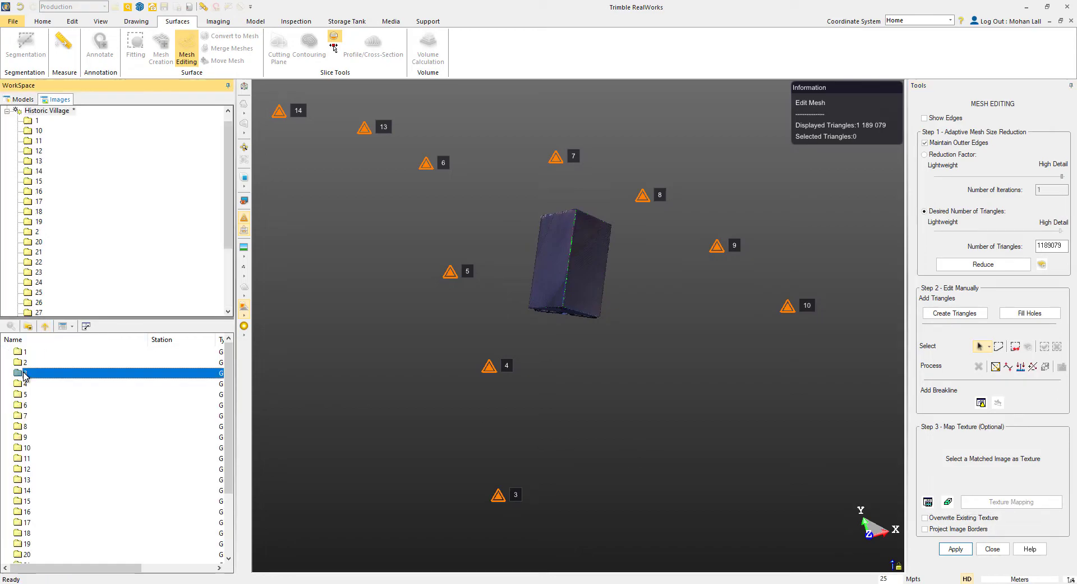
double_click(24, 374)
click(986, 501)
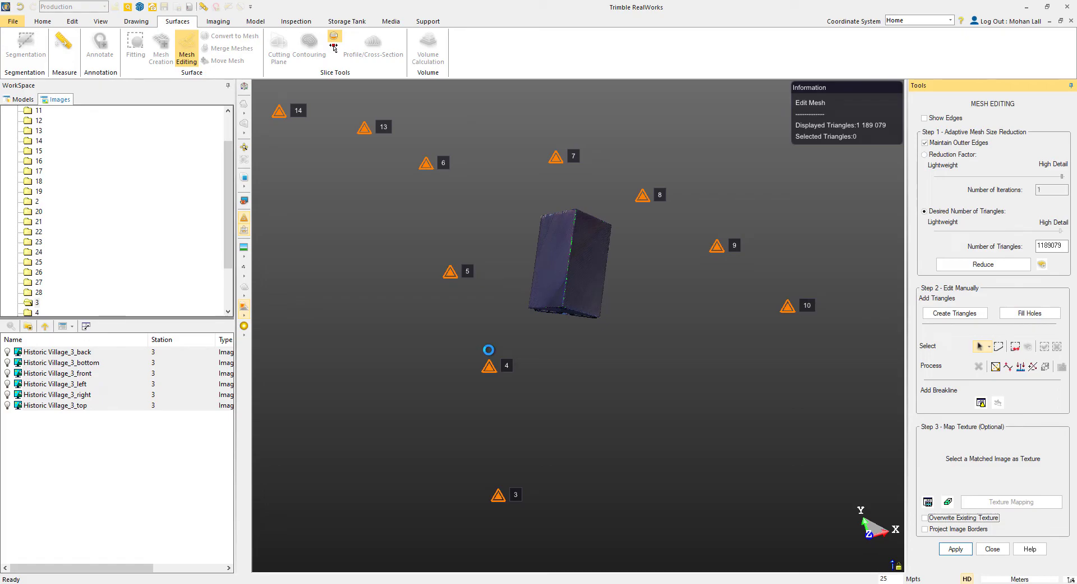
Map all six images from station 6 onto the mesh as texture.
drag(489, 354, 330, 332)
click(45, 325)
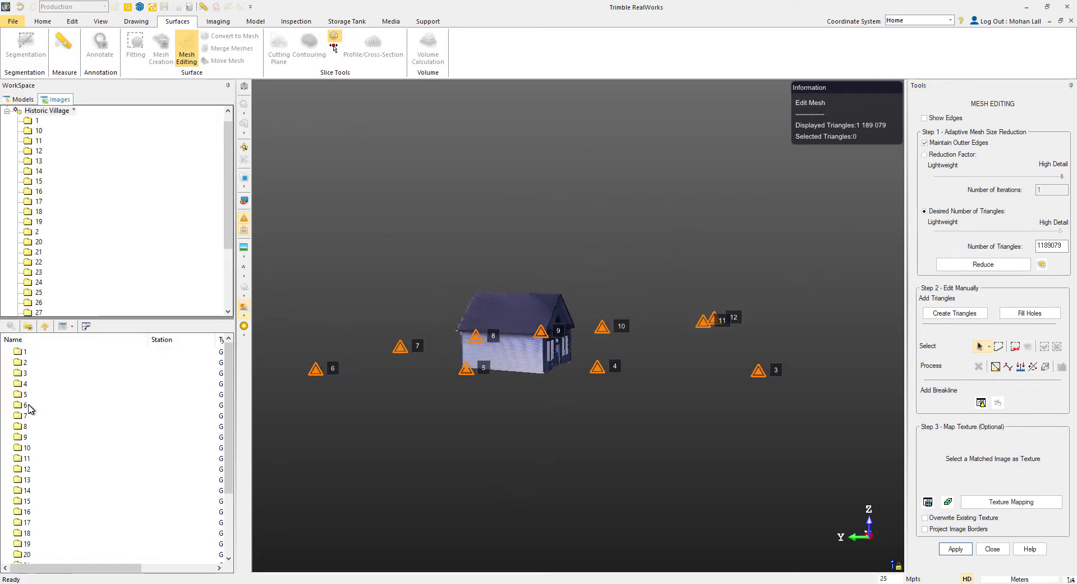
double_click(32, 405)
click(986, 501)
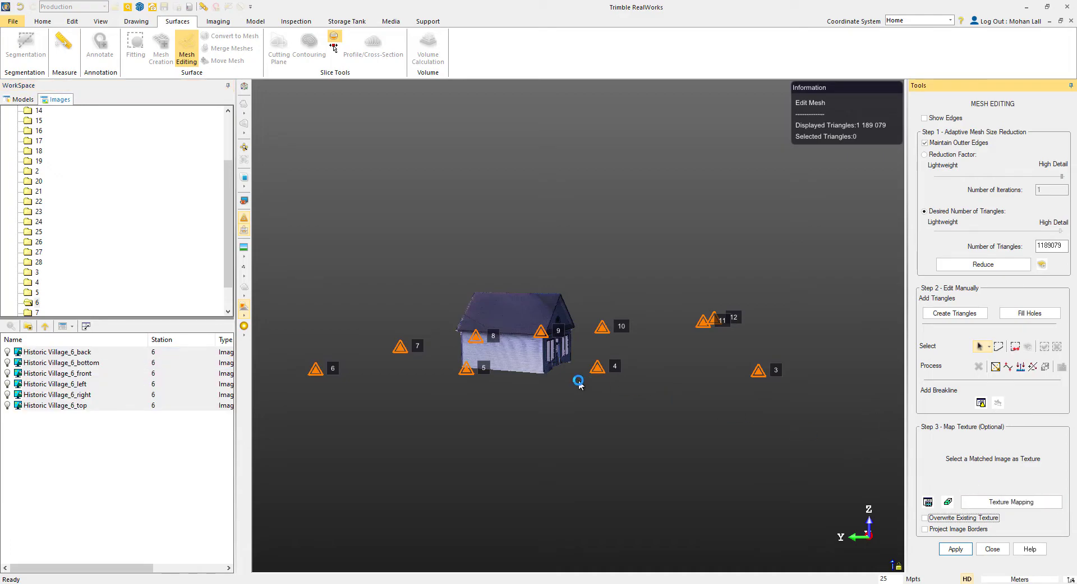
Apply the edits to the textured building mesh, hide the station markers, and inspect the result from several sides.
click(955, 548)
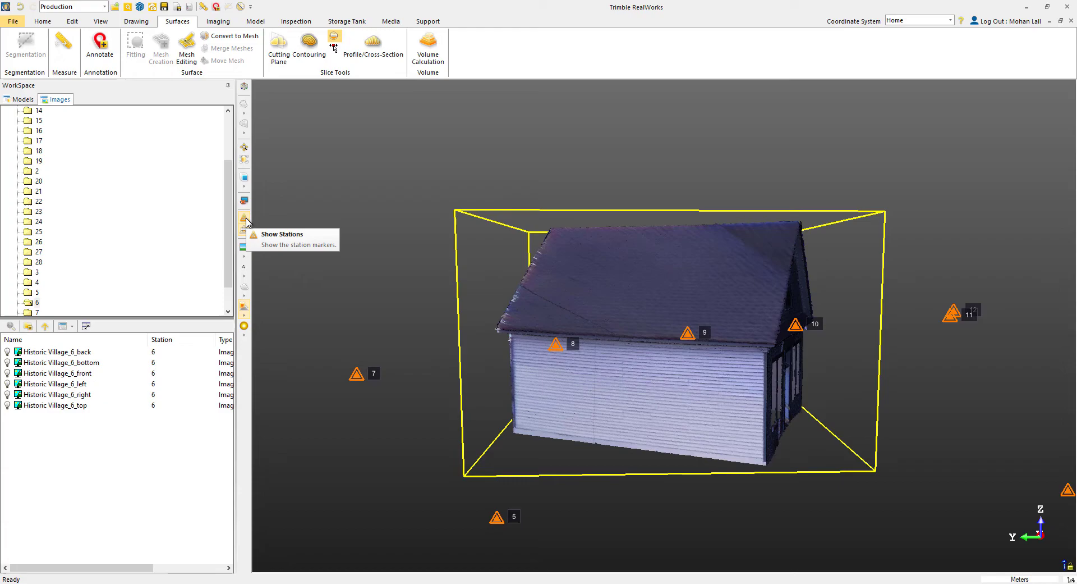
drag(792, 380, 706, 377)
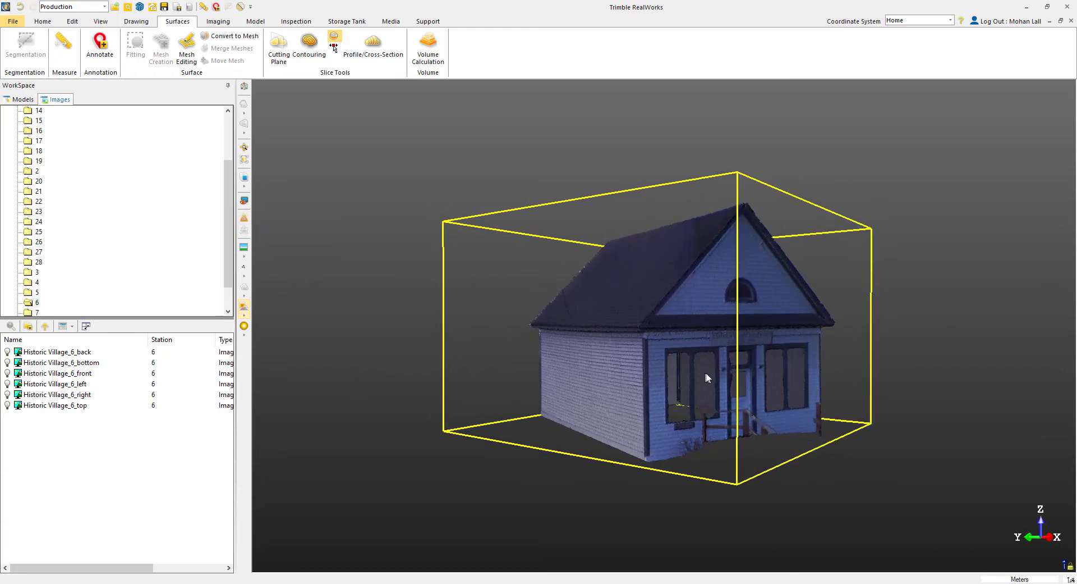
scroll(853, 335, up, 3)
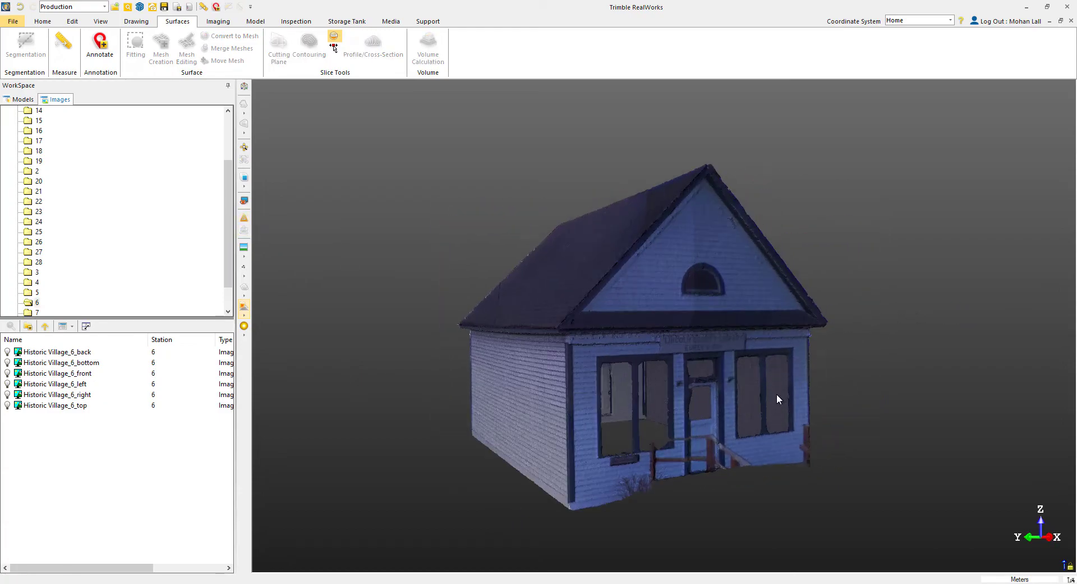
drag(778, 399, 768, 442)
drag(501, 421, 958, 412)
scroll(620, 414, down, 3)
drag(683, 412, 706, 421)
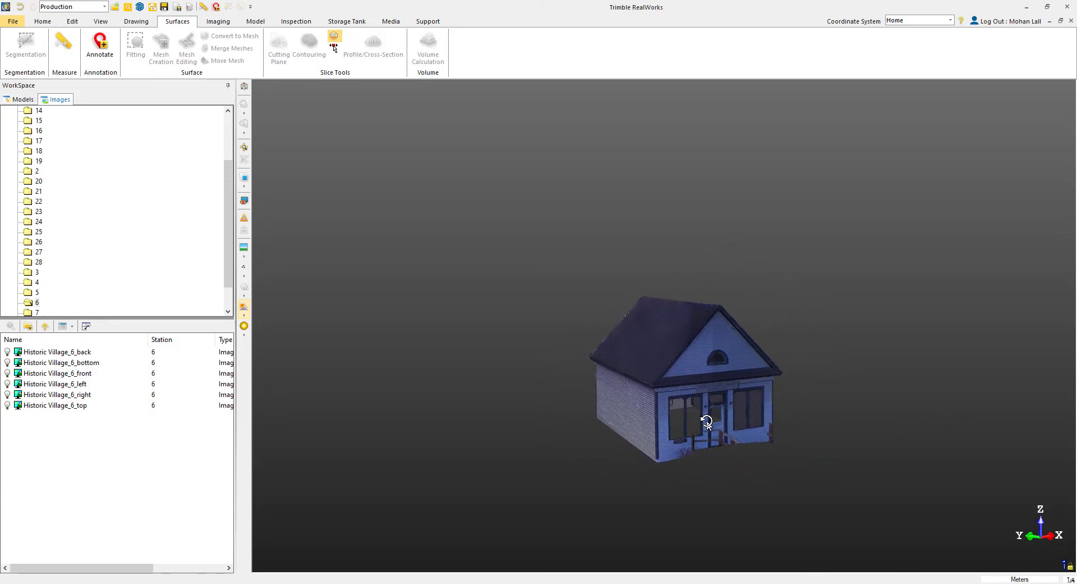